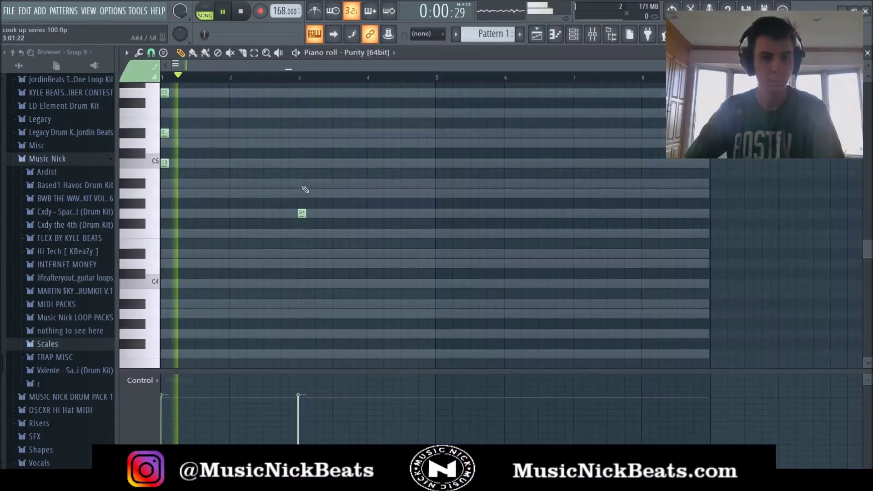
Complete the Purity chord at bar 3 with a D5 note and play the progression through.
left_click(302, 118)
scroll(318, 159, "up", 2)
scroll(315, 172, "up", 2)
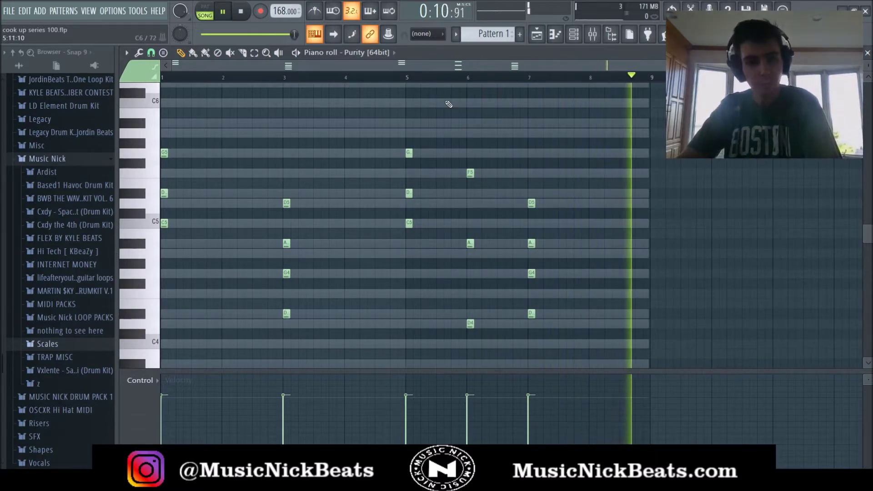
key("space")
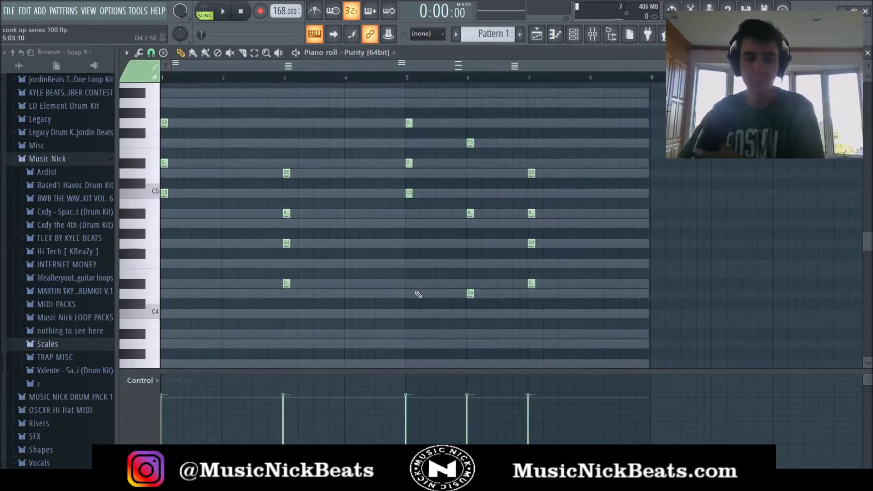
Close the Purity piano roll and bring the ElectraX synth window in front of the channel rack.
left_click(868, 54)
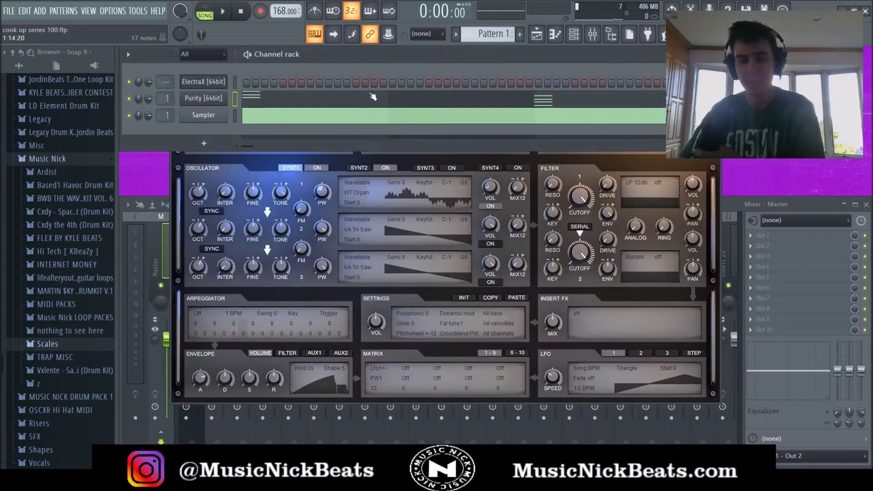
left_click(315, 158)
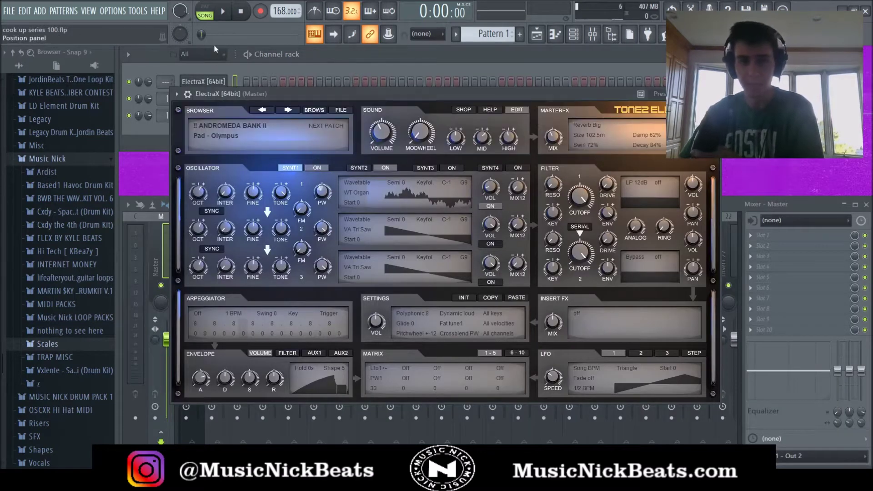
left_click(334, 57)
left_click_drag(300, 61, 312, 56)
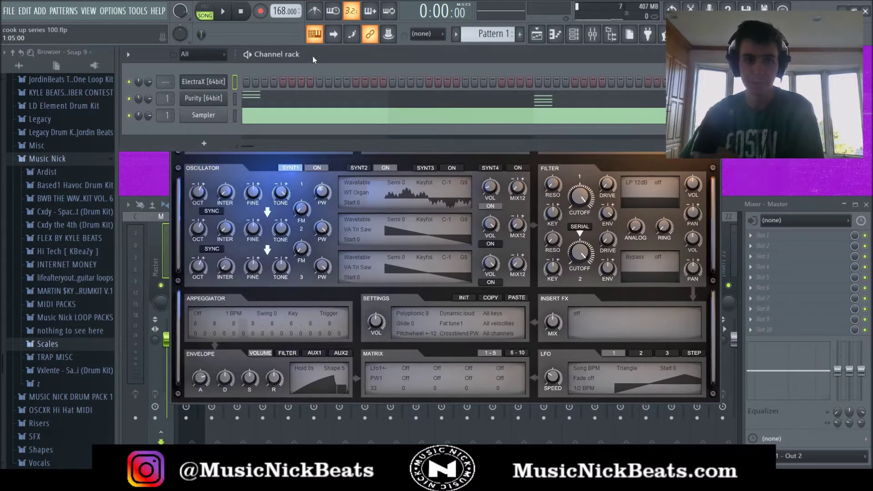
left_click(334, 161)
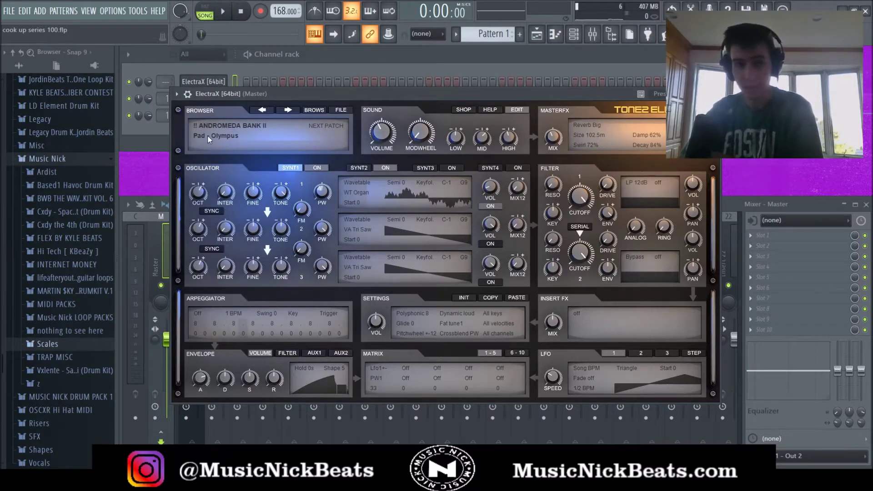
left_click_drag(331, 91, 329, 89)
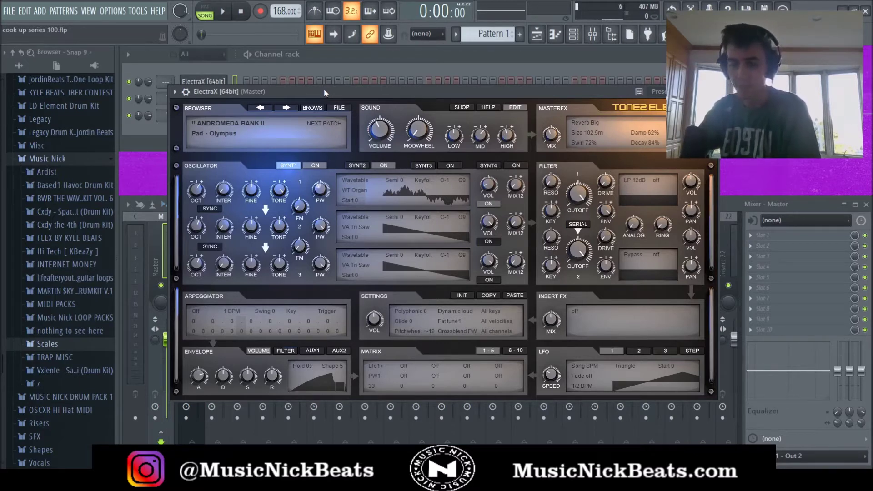
Play the song, open the ElectraX channel's piano roll and select all of its chord notes.
key("space")
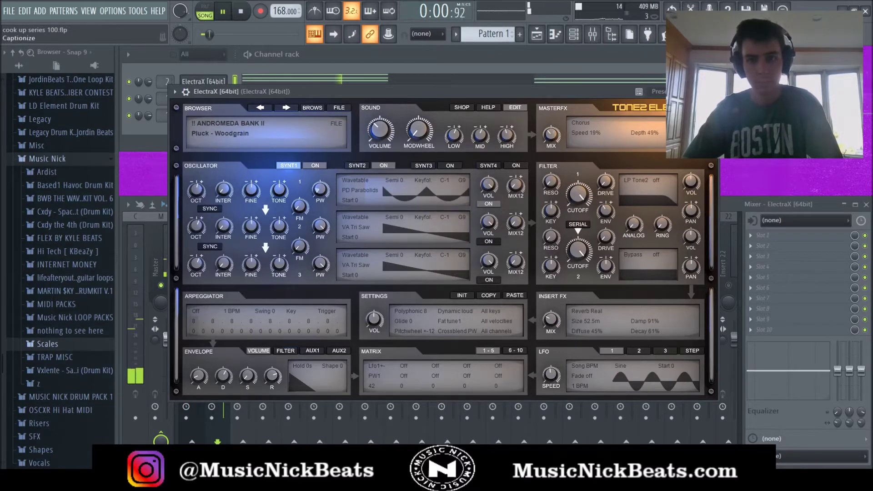
key("Escape")
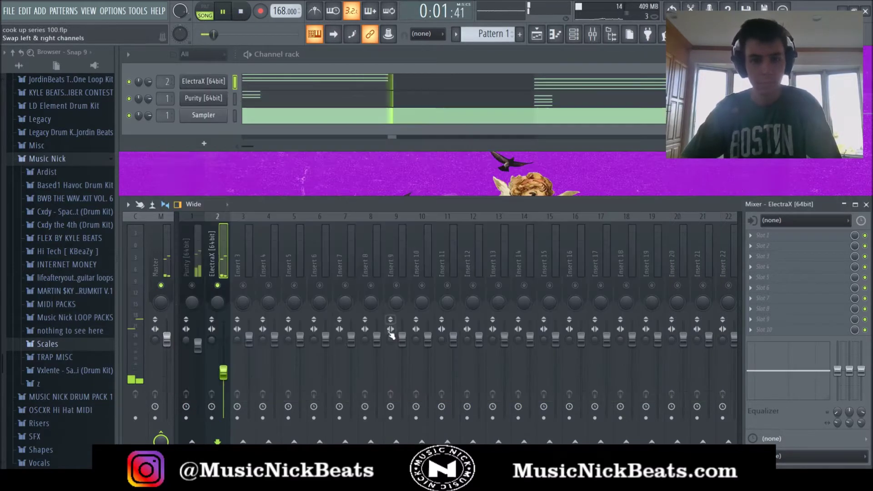
left_click(311, 85)
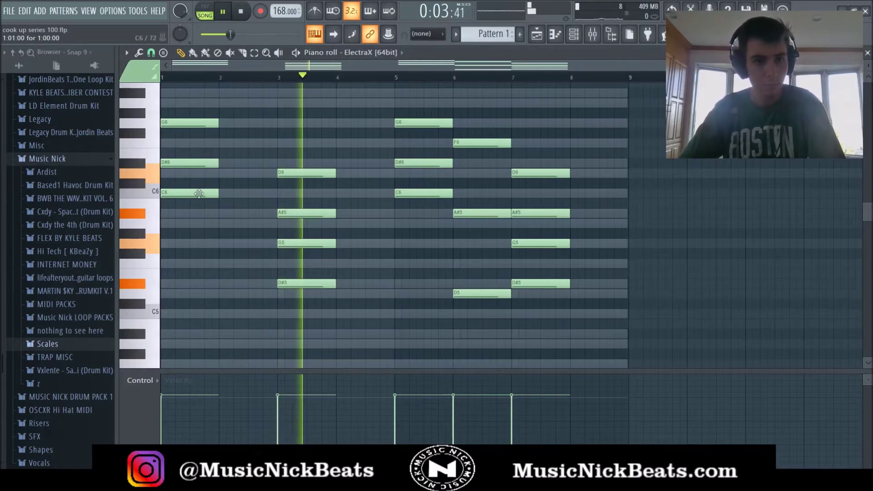
key("ctrl+a")
key("space")
scroll(193, 220, "down", 1)
scroll(193, 221, "up", 1)
key("ctrl+Down")
key("space")
key("space")
key("ctrl+Up")
key("space")
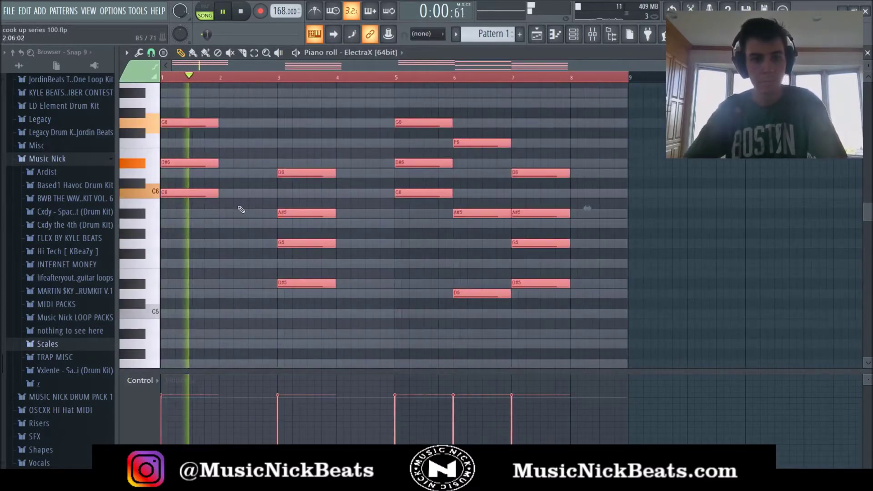
Copy all the ElectraX chords one octave lower, so the first chord's root doubles at C5, and play them back.
key("space")
left_click_drag(197, 195, 181, 312)
key("space")
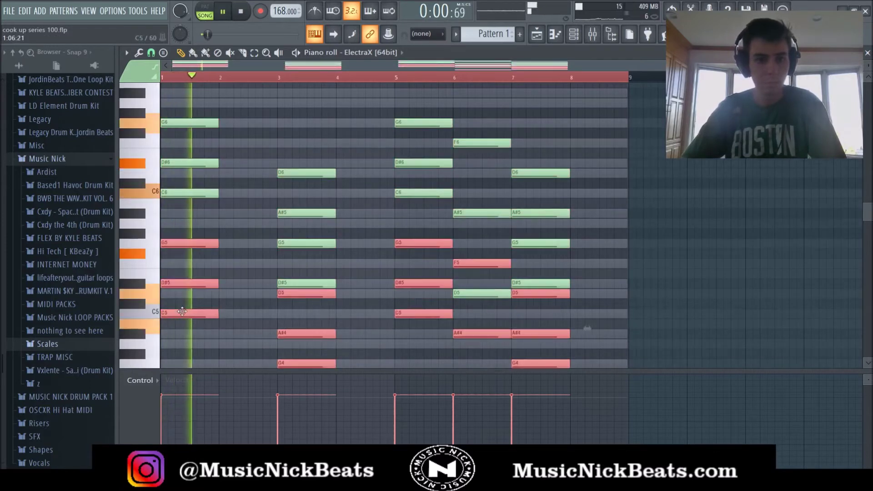
key("space")
key("space")
scroll(275, 271, "down", 2)
key("space")
key("space")
scroll(289, 247, "down", 1)
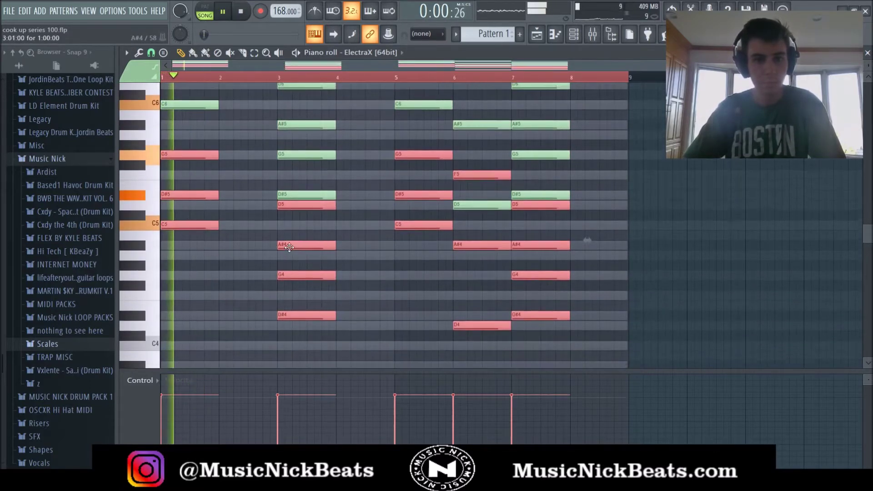
Delete the D5 notes of the lower copied chords at bars 3 and 7.
scroll(291, 250, "up", 2)
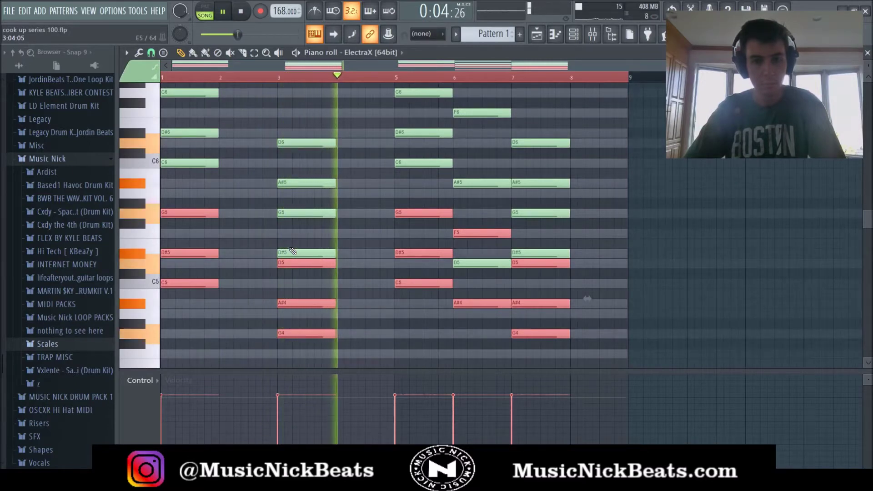
scroll(341, 255, "up", 2)
scroll(383, 257, "down", 1)
right_click(313, 264)
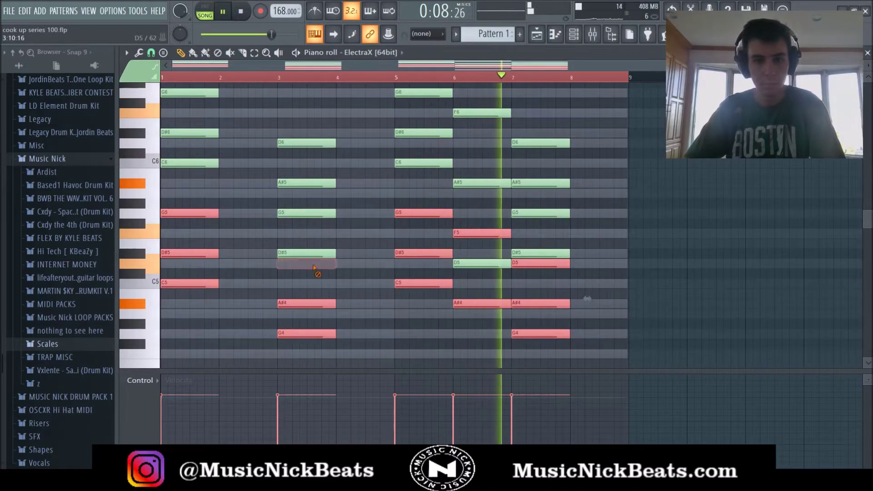
scroll(577, 268, "down", 5)
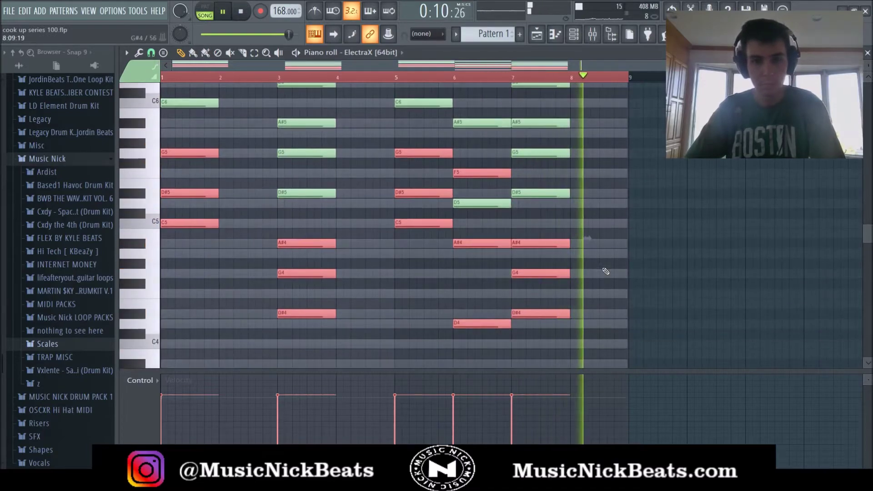
scroll(605, 271, "up", 2)
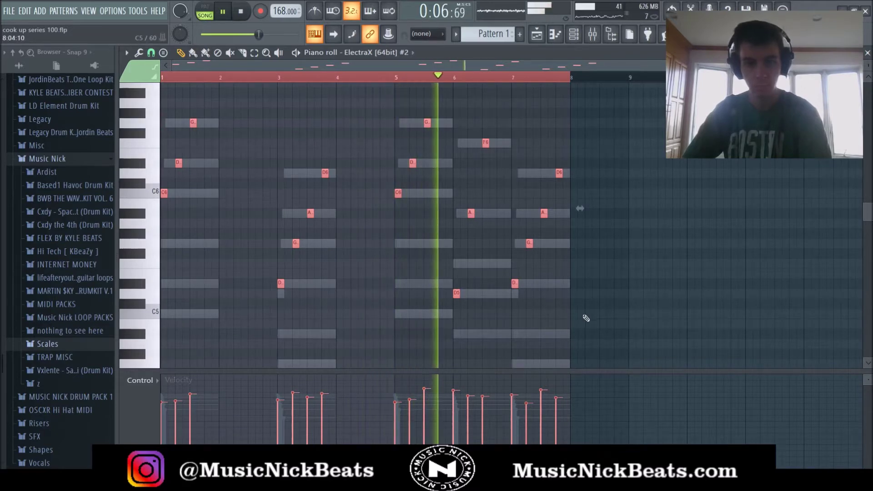
Leave the piano roll and adjust the mixer volume of the ElectraX #2 track.
key("F7")
left_click_drag(248, 353, 249, 350)
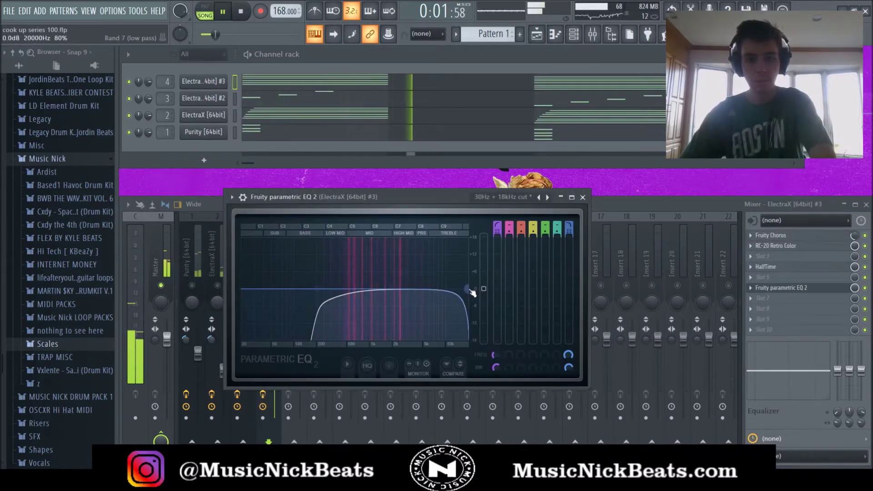
Close the parametric EQ, unsolo the ElectraX #3 mixer track and lower its volume.
left_click(582, 197)
right_click(269, 286)
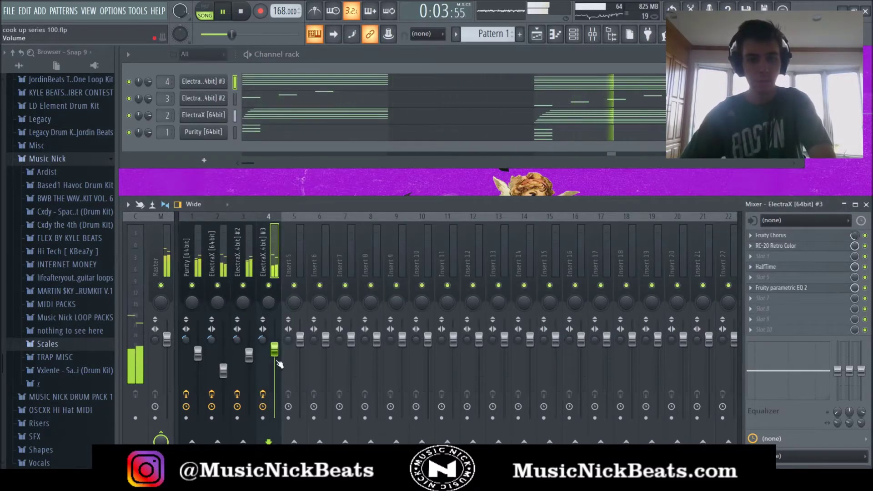
left_click_drag(274, 349, 277, 362)
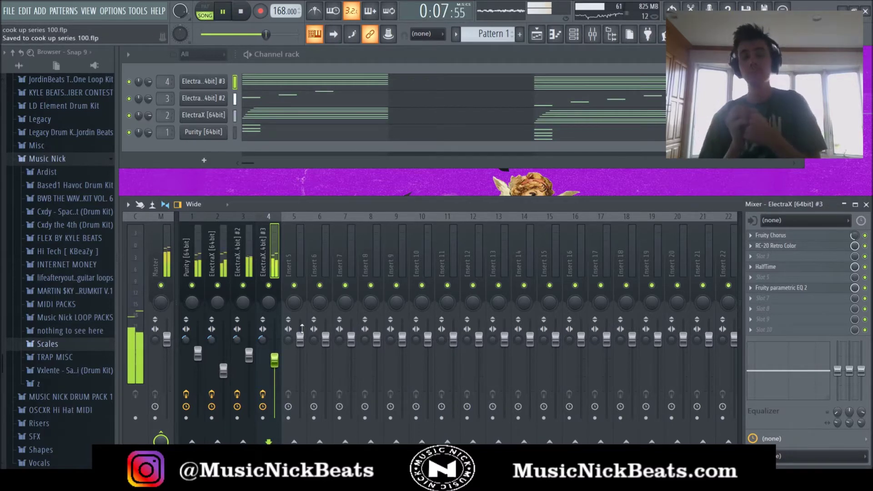
left_click_drag(274, 360, 276, 369)
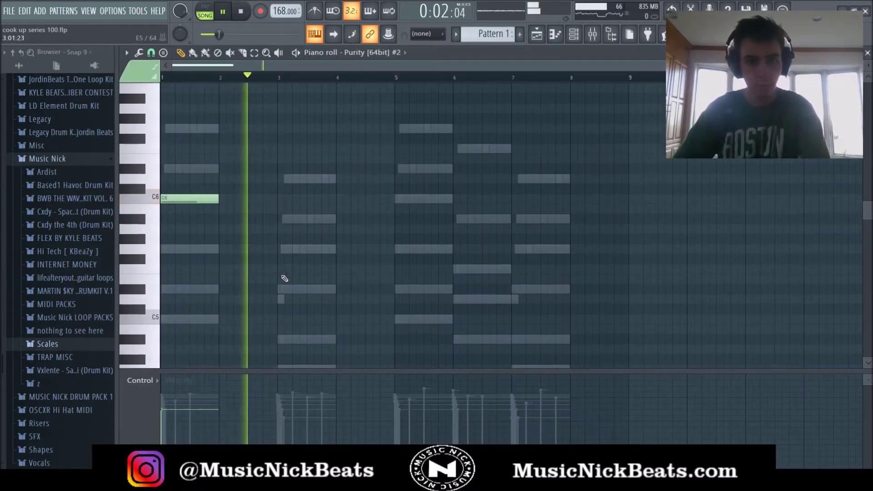
Add a D#5 note at bar 3 of Purity #2 and an A#5 note at bar 7 of the Omnisphere melody.
left_click(279, 289)
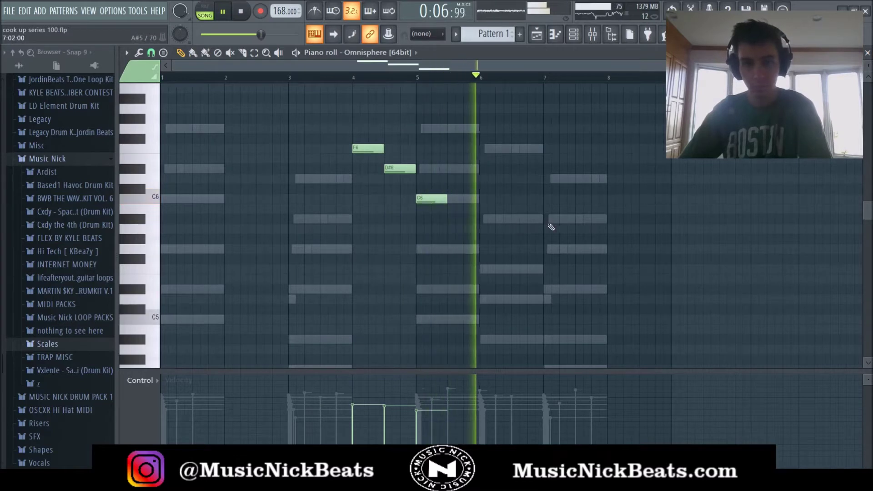
left_click(549, 220)
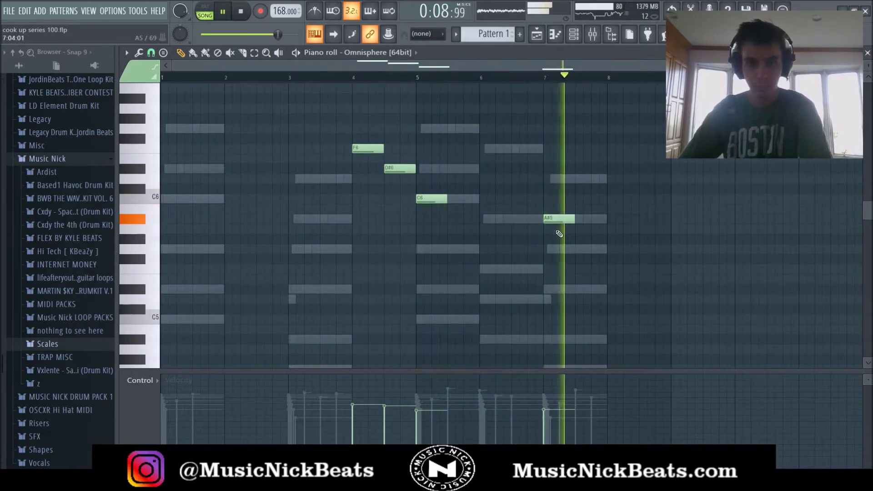
left_click(867, 53)
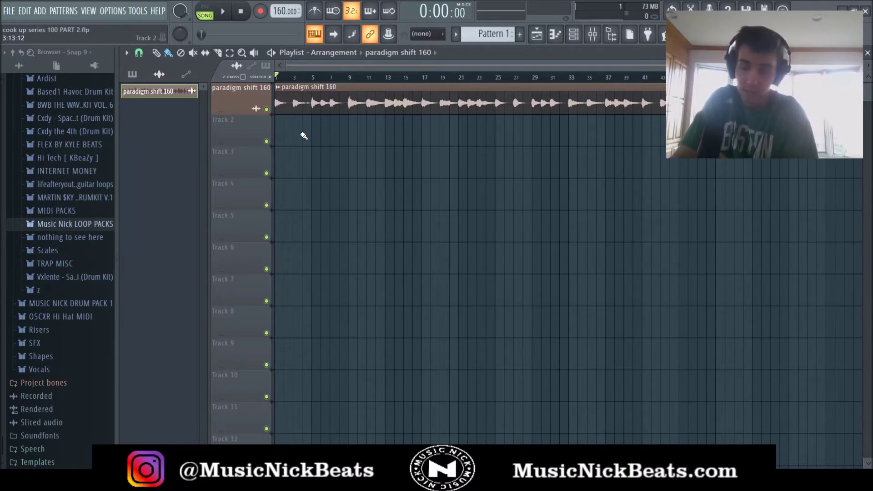
Listen to the paradigm shift 160 loop in the playlist and stop playback.
left_click(223, 12)
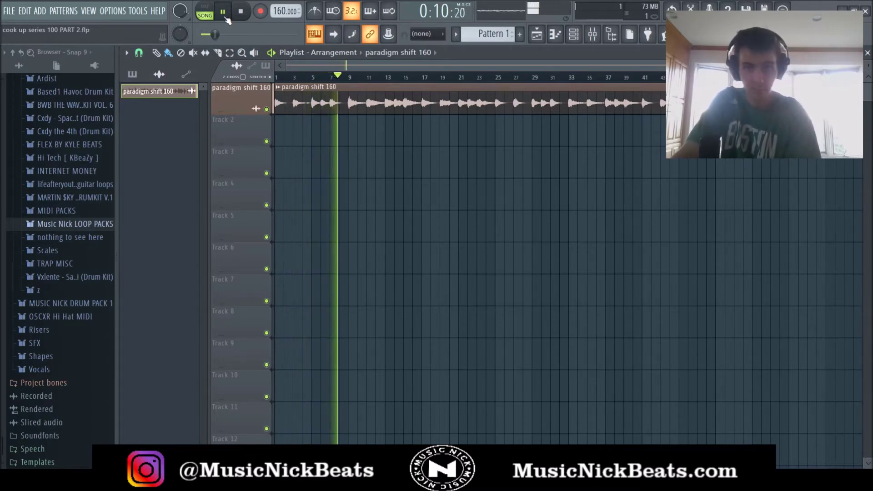
left_click(245, 14)
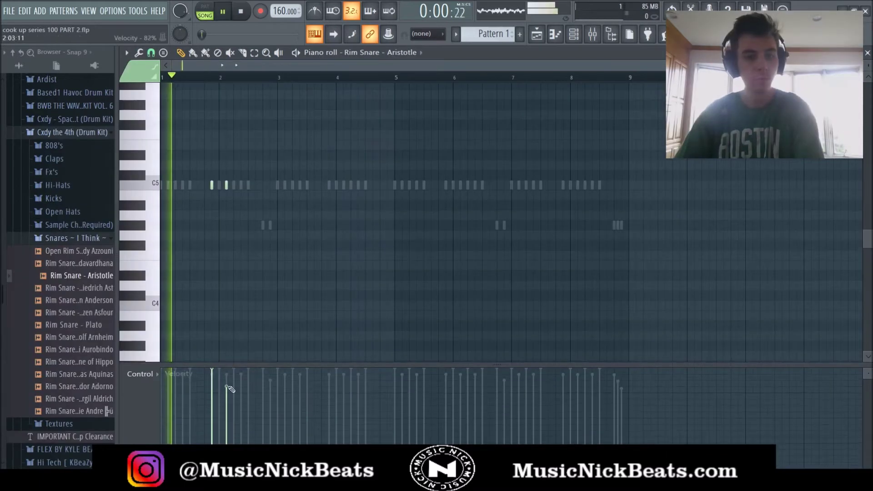
Lower the two Rim Snare - Aristotle notes by two semitones and duplicate them into the second four bars.
key("Down")
key("Down")
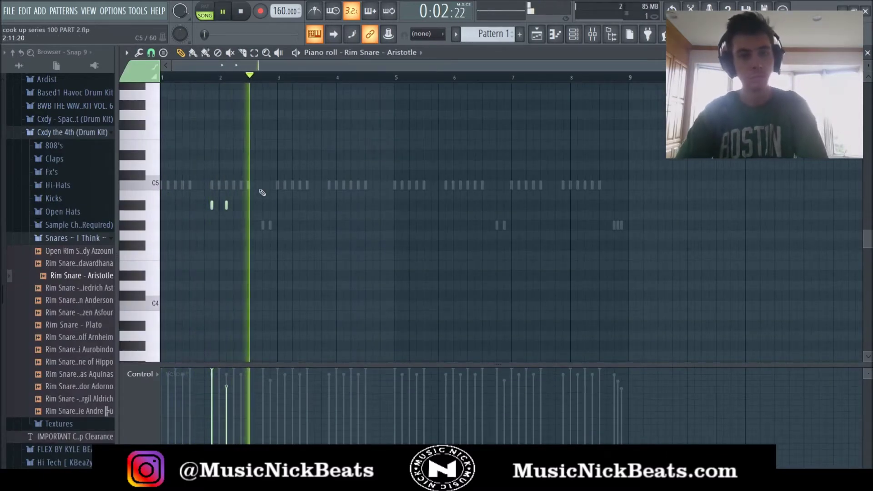
key("ctrl+b")
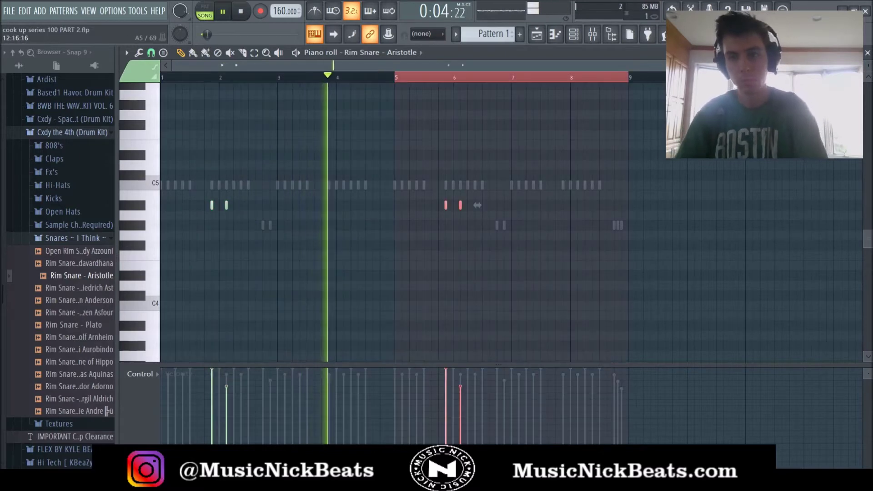
key("Escape")
Move the Rim Snare - Aristotle mixer track to insert 5, next to the clap.
left_click(338, 268)
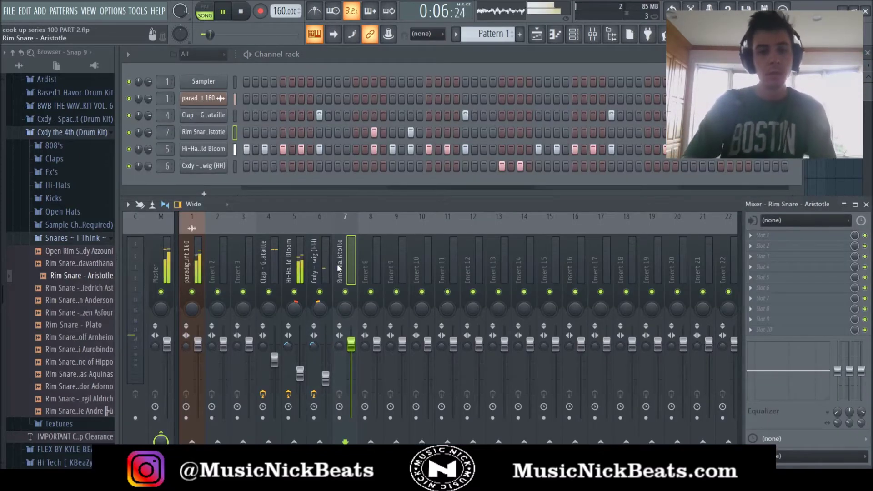
key("alt+Left")
key("alt+Left")
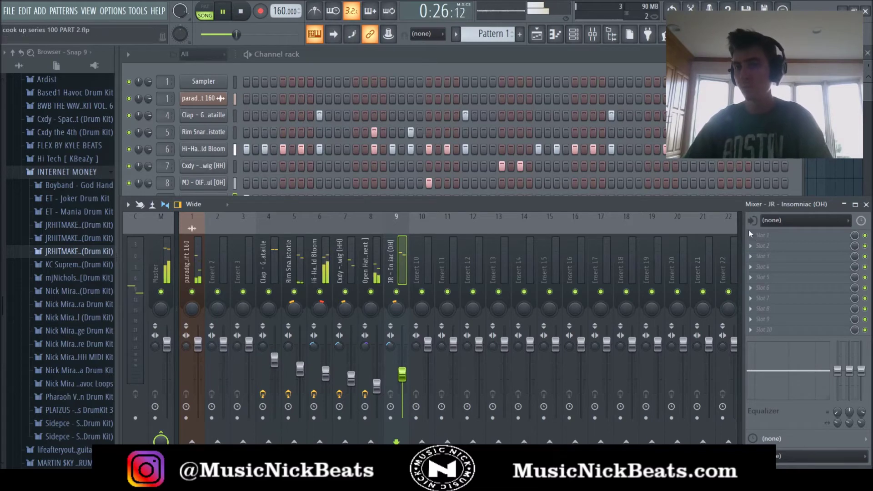
Insert Fruity parametric EQ 2 on the JR - Insomniac (OH) mixer track and reshape its low end.
left_click(644, 365)
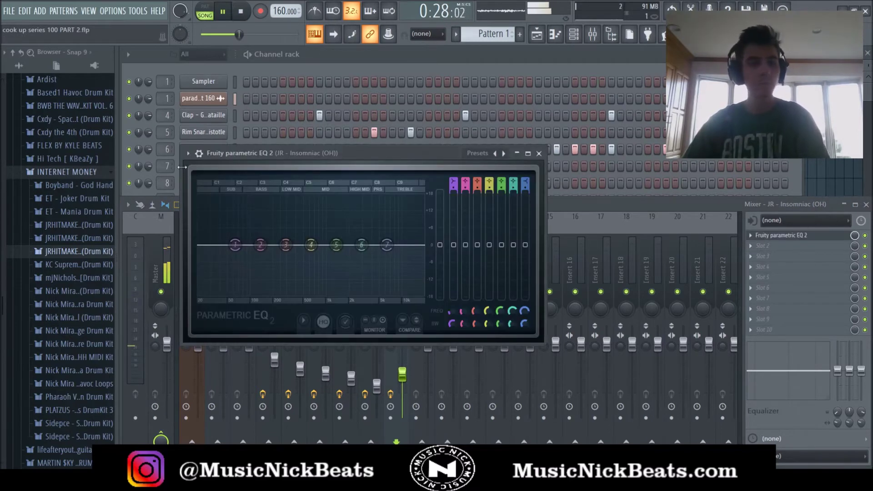
left_click(350, 238)
left_click_drag(211, 259, 285, 248)
scroll(418, 255, "up", 4)
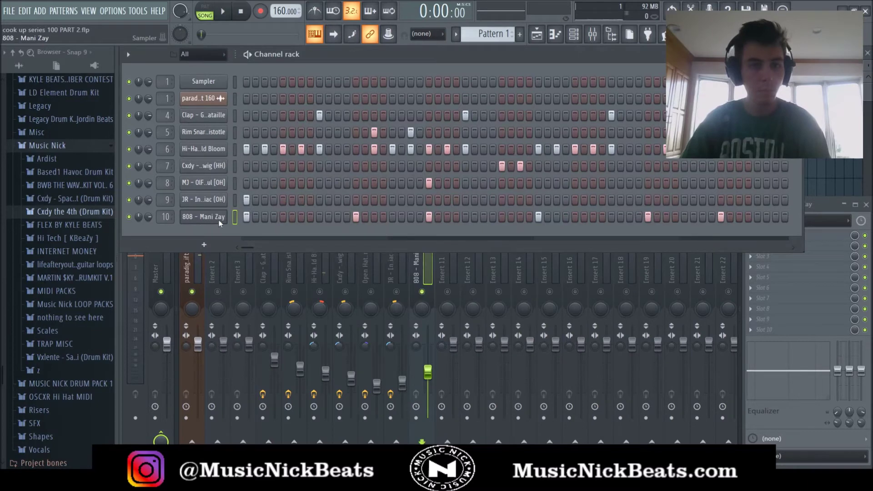
Add 808 - Mani Zay notes on beat two of bar 1 (F5), bar 3 (C5) and bar 5 (F5).
left_click(248, 223)
left_click(175, 196)
key("space")
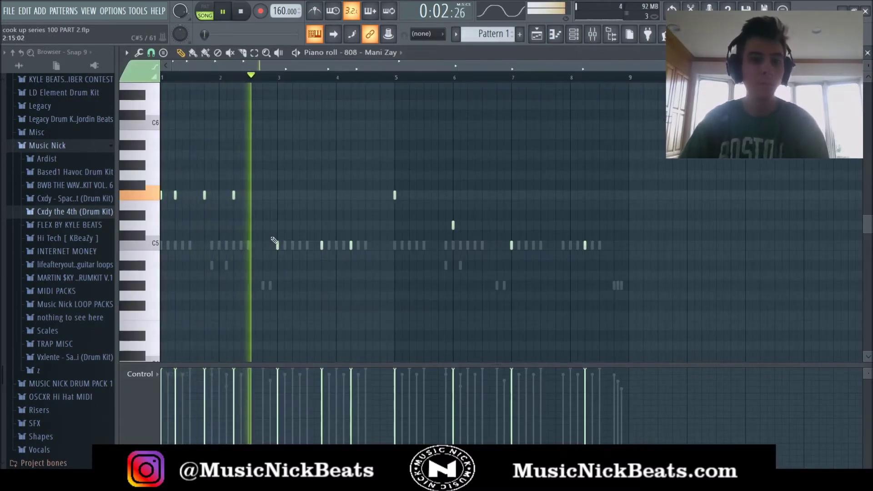
left_click(293, 245)
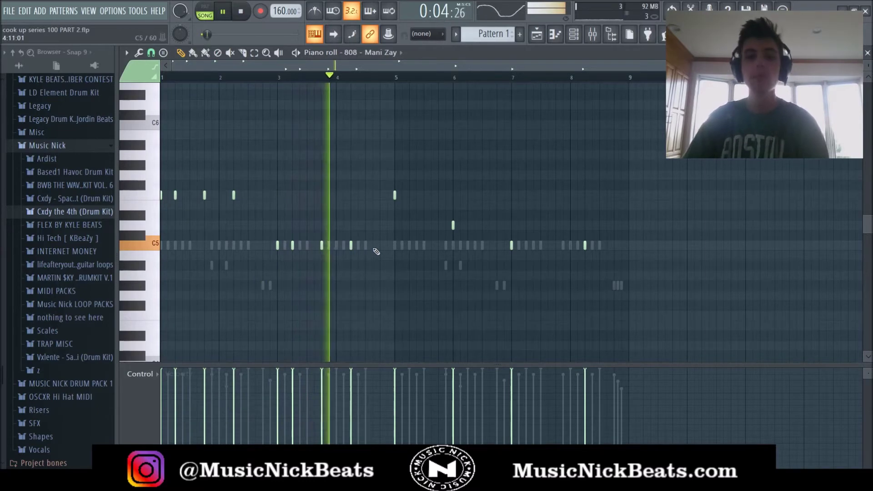
left_click(411, 195)
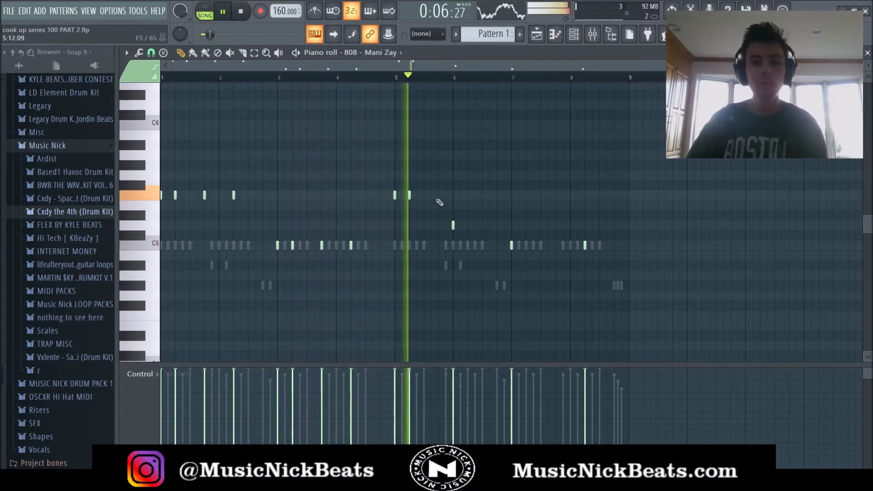
Try an 808 - Mani Zay D5 note on beat two of bar 6 against the playing loop.
key("space")
key("space")
left_click(406, 78)
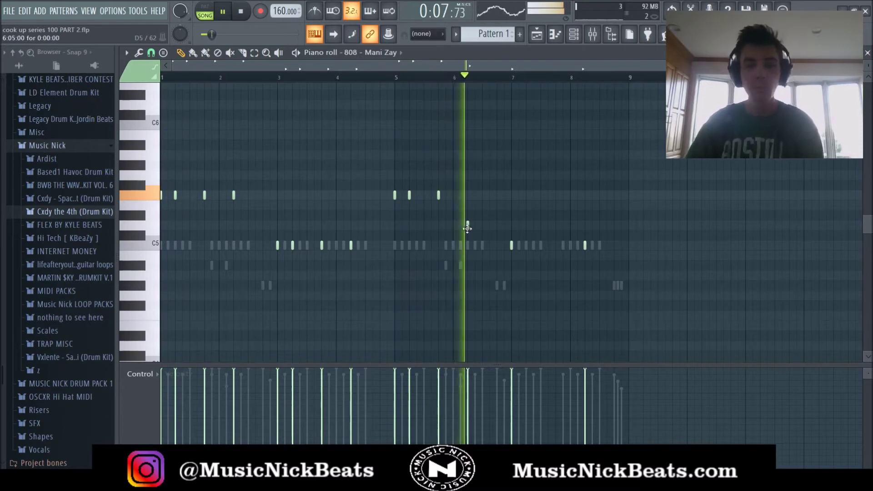
left_click(468, 226)
key("space")
key("space")
right_click(468, 225)
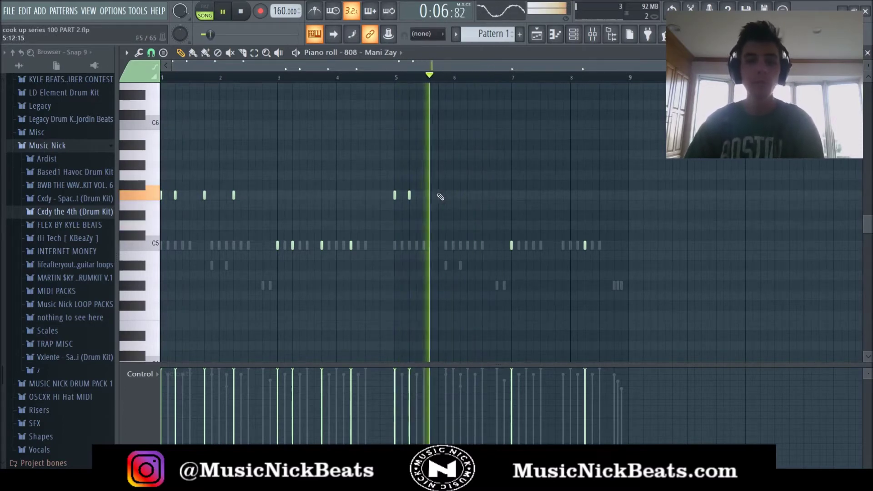
Add 808 notes on bar 5 beat four (F5), bar 6 beats one, two and four (D5), and bar 7 beat two (C5).
left_click(455, 226)
key("space")
key("space")
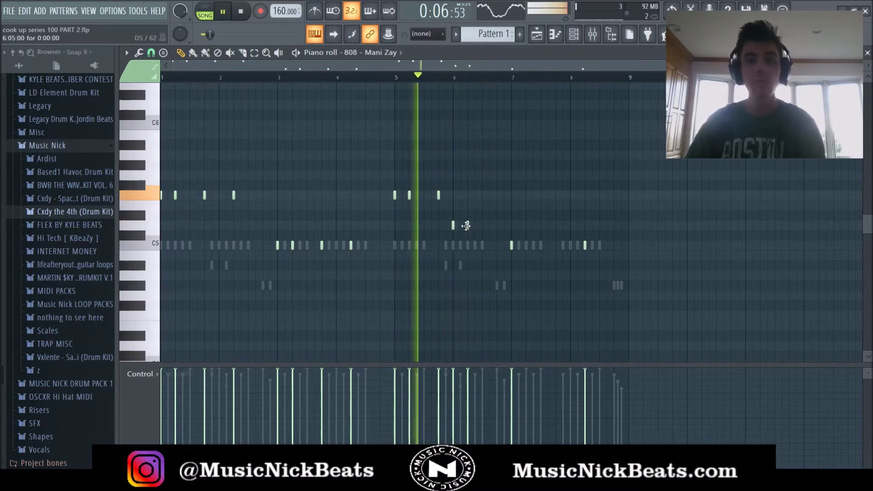
left_click(468, 226)
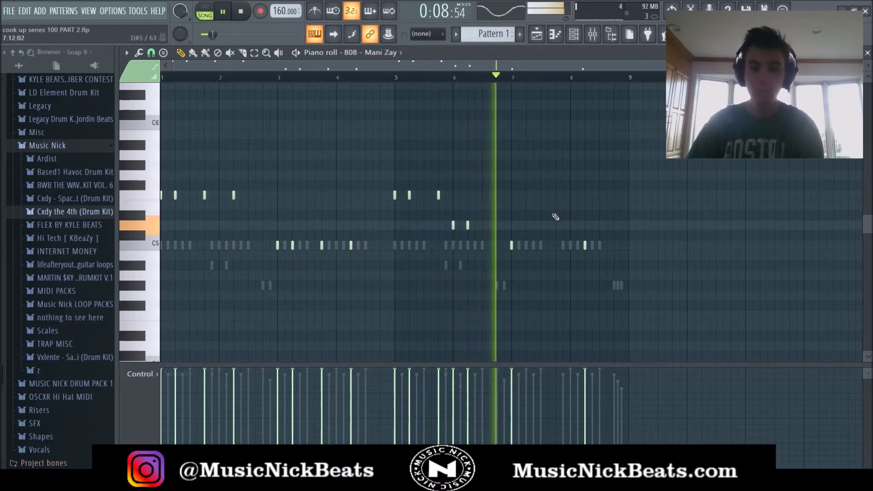
left_click(497, 225)
left_click(526, 246)
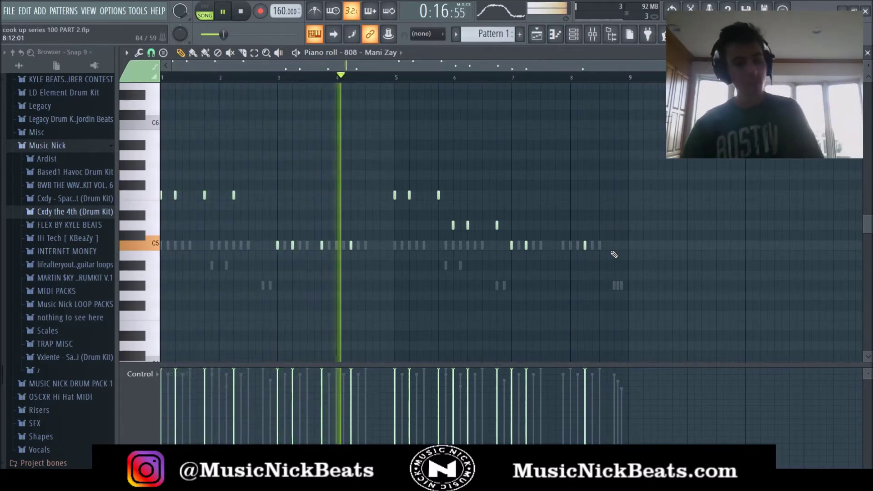
Load the 30Hz + 18kHz cut preset in Fruity parametric EQ 2 on the 808 - Mani Zay mixer track.
key("Escape")
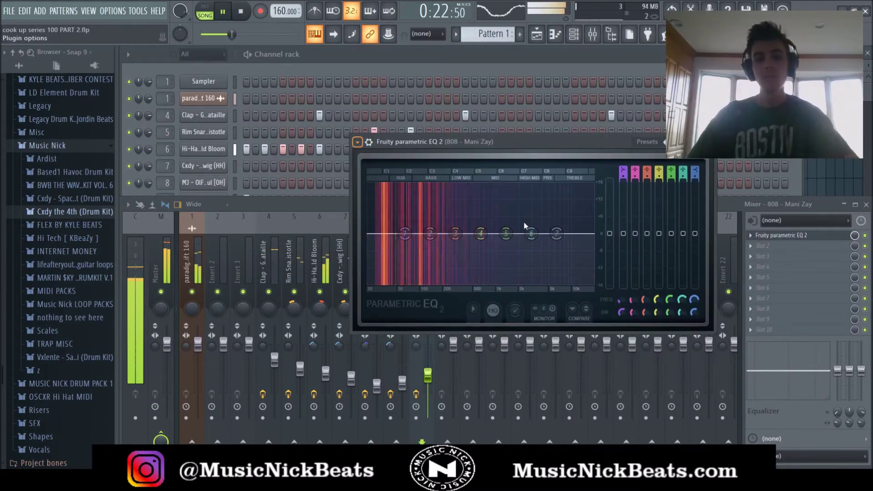
left_click(673, 142)
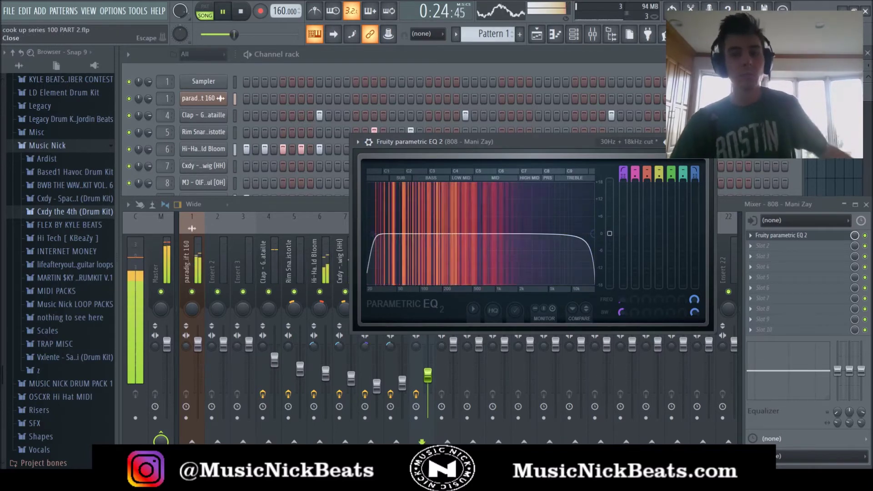
left_click(708, 142)
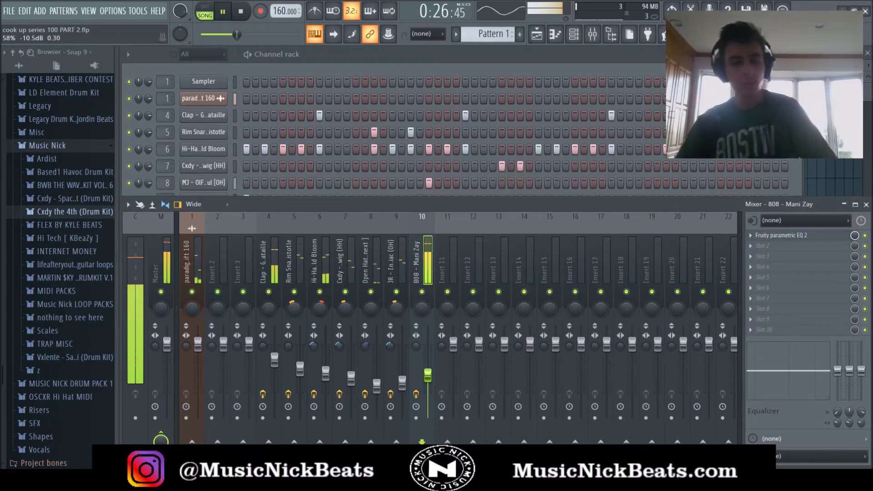
Bring in the nm - berry kick, move its bar 4 note to beat two, and add notes on beat two of bars 2 and 6.
key("F6")
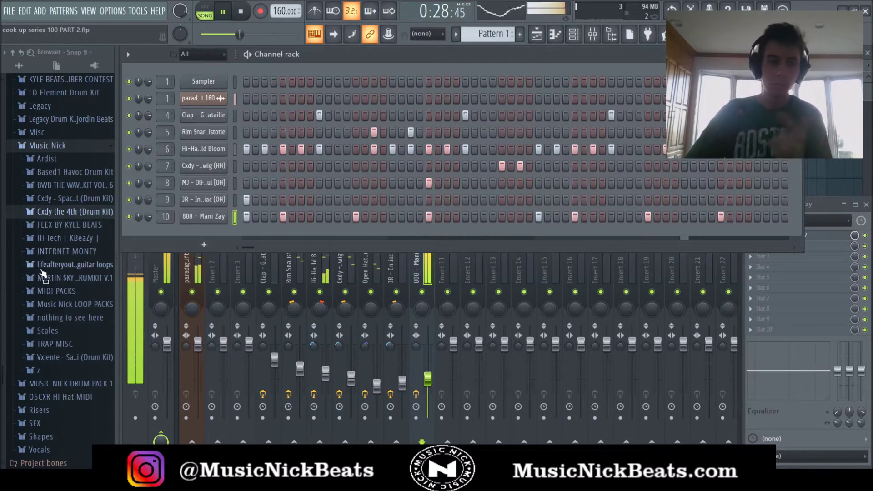
left_click(69, 212)
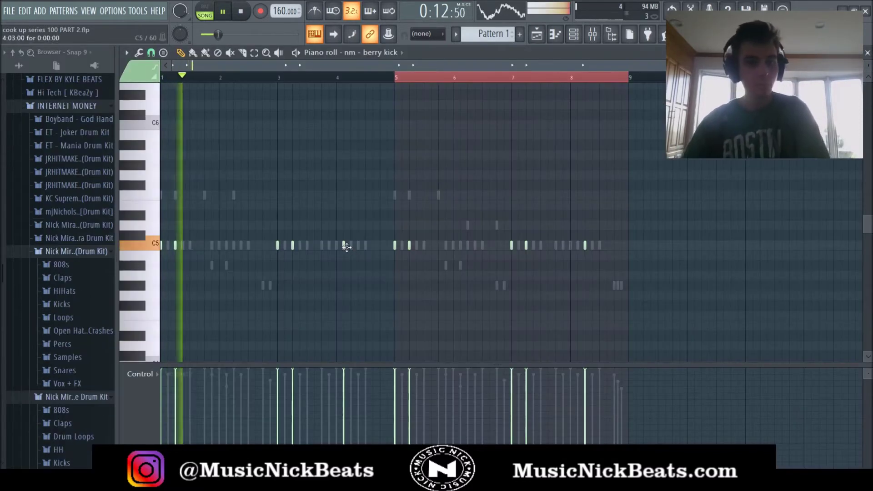
left_click(351, 246)
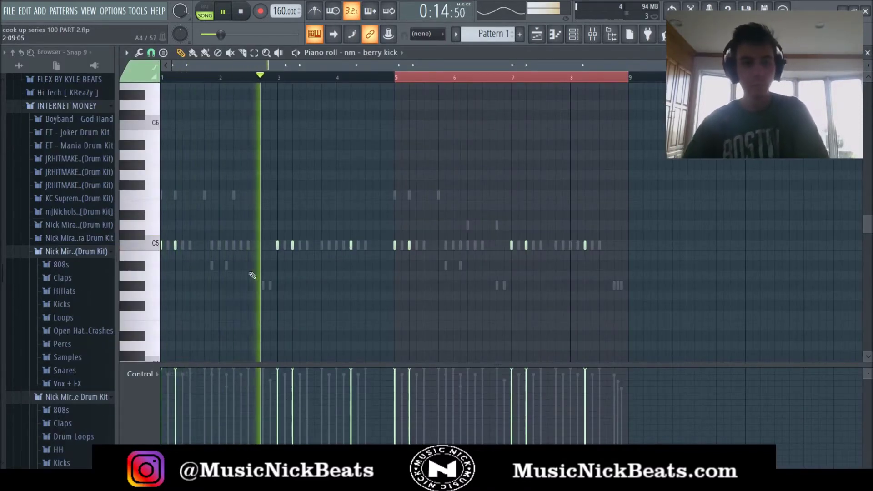
left_click(233, 246)
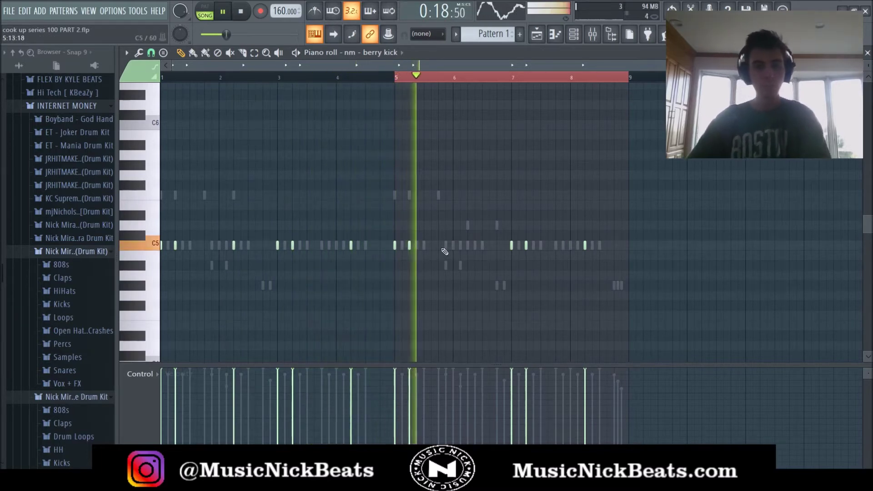
left_click(468, 246)
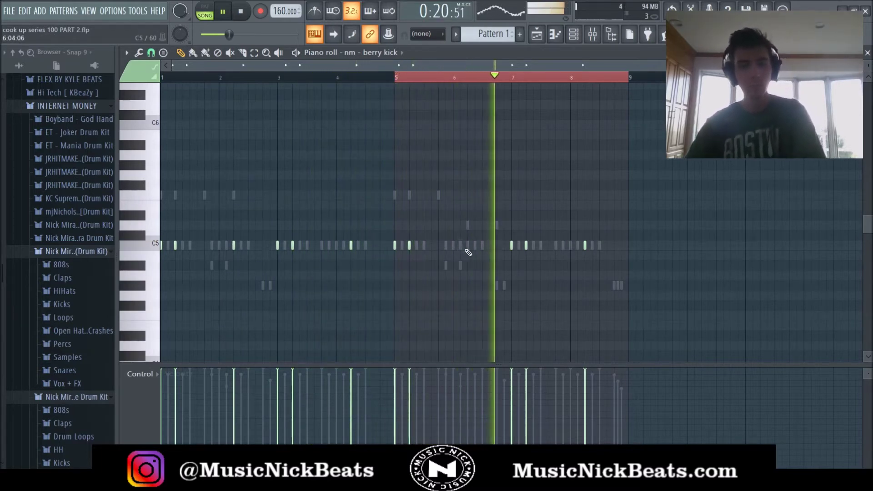
left_click(868, 53)
left_click(450, 283)
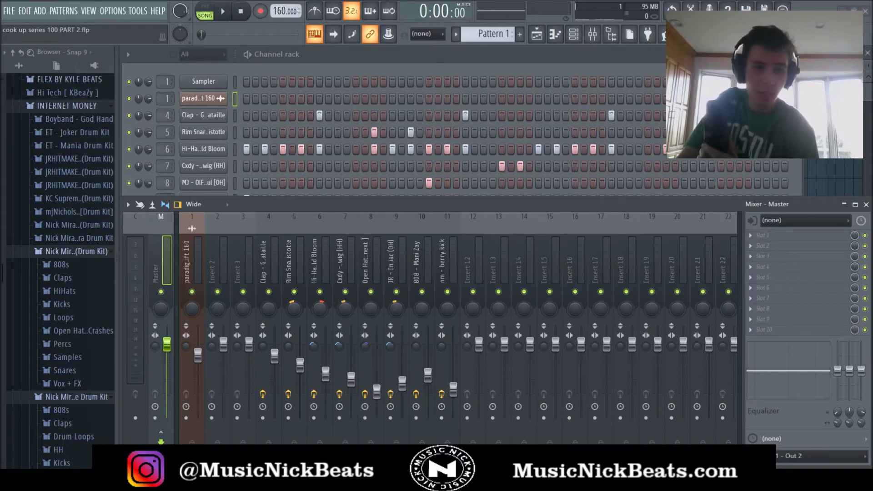
Collapse the two open drum kit folders and the INTERNET MONEY folder in the browser.
left_click(72, 252)
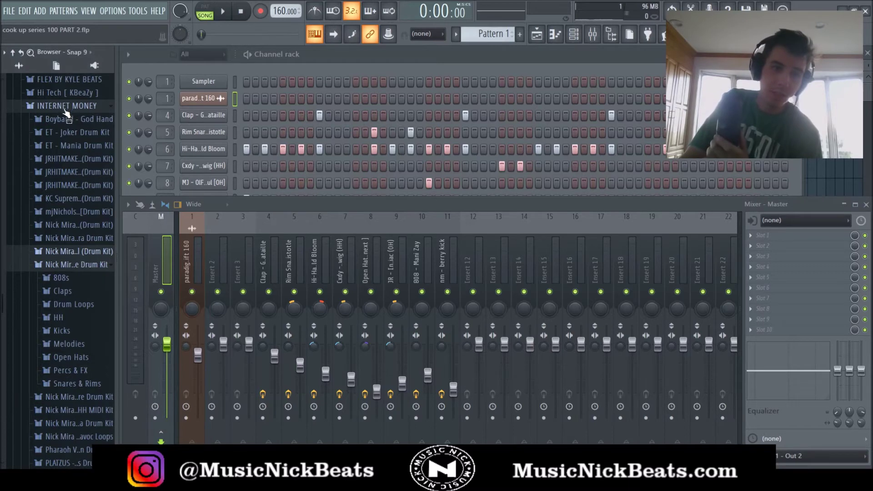
left_click(73, 267)
left_click(65, 108)
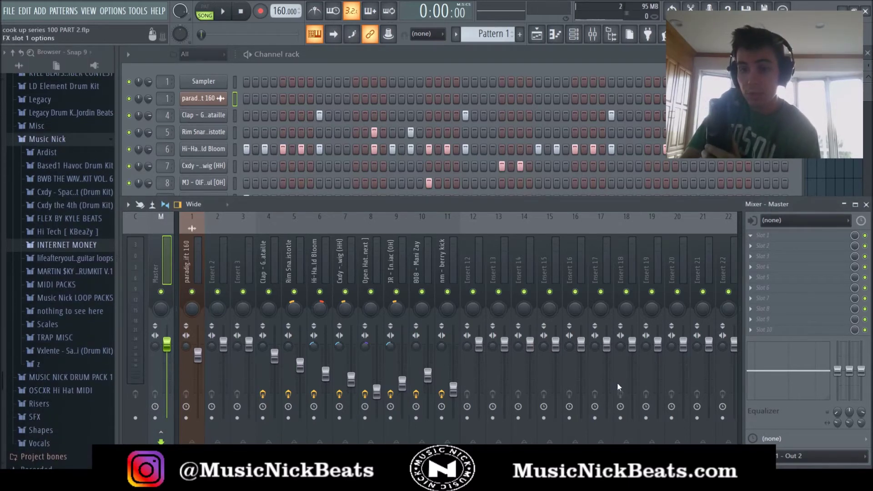
Insert Fruity soft clipper on the master track, lower its threshold and set the post gain to 92%.
left_click(608, 428)
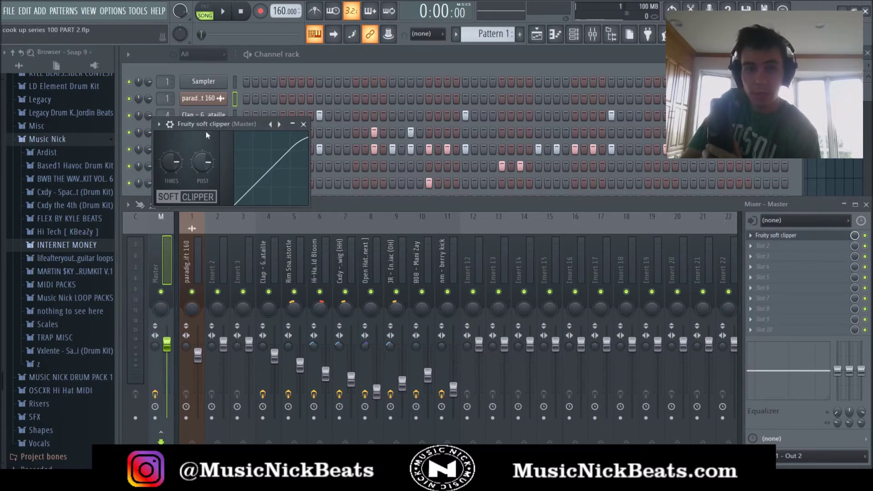
left_click_drag(207, 135, 288, 146)
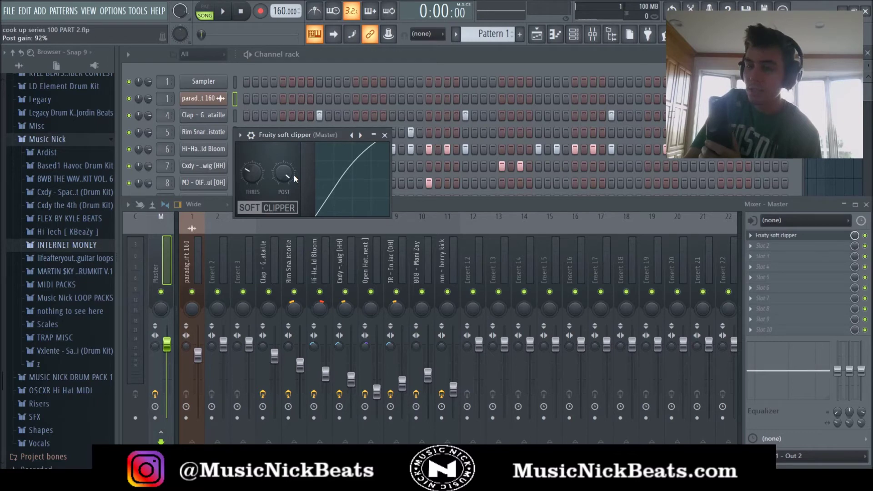
left_click(384, 135)
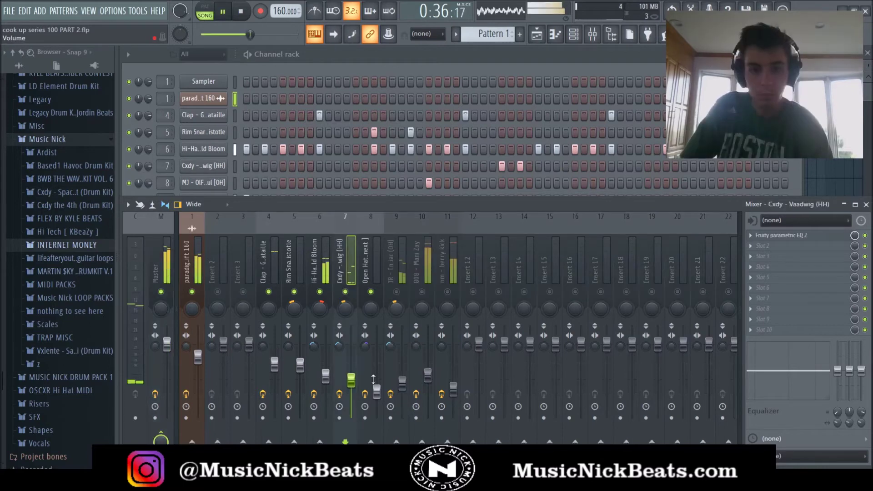
Raise the Open Hat mixer track's volume and unmute the JR - Insomniac (OH) and 808 - Mani Zay tracks.
left_click(370, 262)
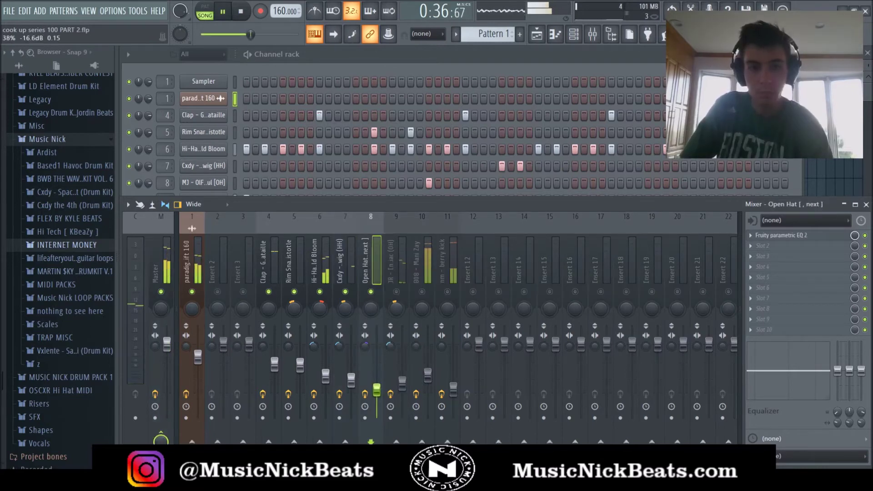
left_click(396, 292)
left_click(422, 292)
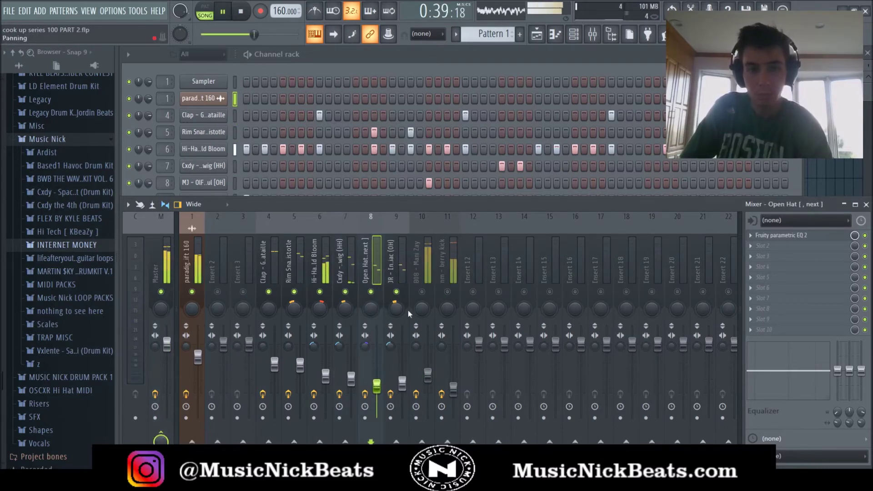
Set the 808 - Mani Zay track's volume to about -10.9 dB and lower the nm - berry kick track slightly.
left_click_drag(429, 373, 428, 374)
mouse_move(453, 389)
left_mouse_down()
mouse_move(428, 378)
mouse_move(453, 393)
left_mouse_up()
left_click(428, 376)
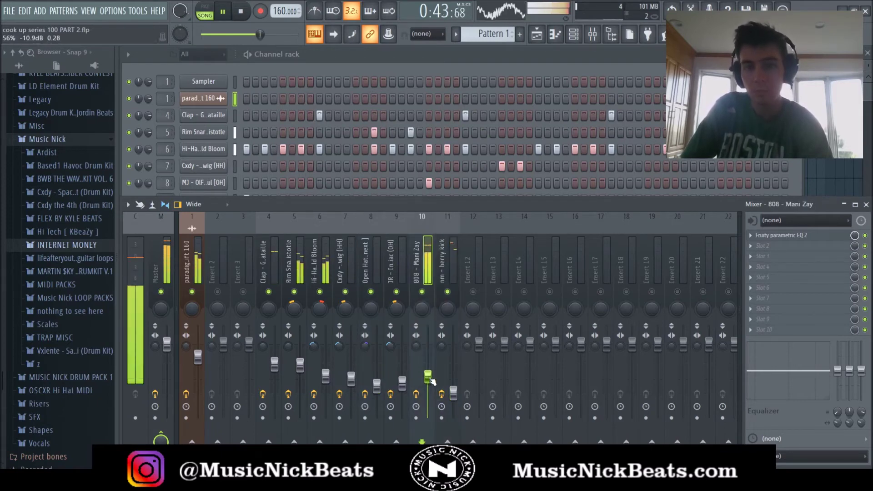
left_click(453, 393)
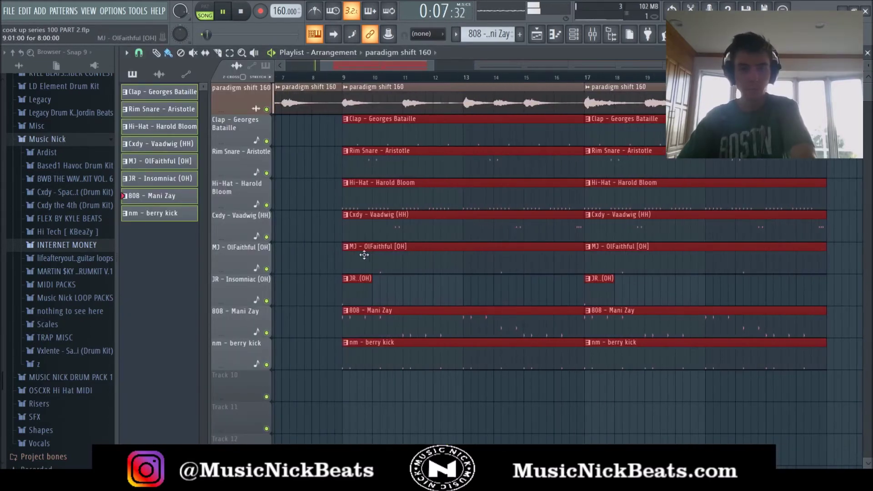
Delete the nm - berry kick, Cxdy - Vaadwig (HH) and Rim Snare - Aristotle clips that start at bar 9.
right_click(361, 358)
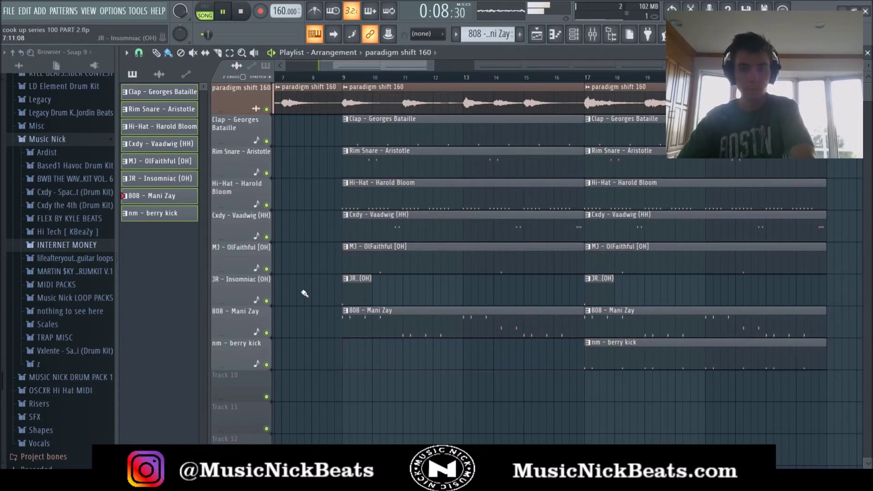
right_click(360, 224)
right_click(362, 174)
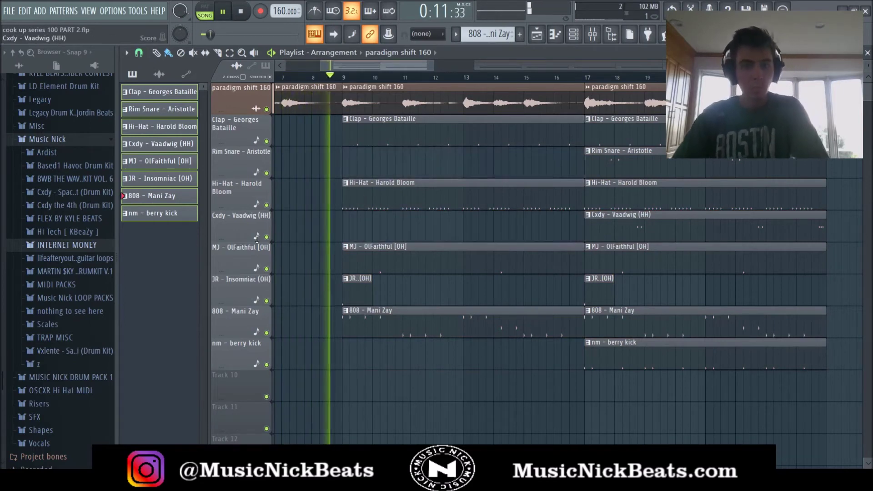
Shift the whole block of loop, drum and 808 clips that starts at bar 33 to bar 65.
scroll(321, 263, "down", 5)
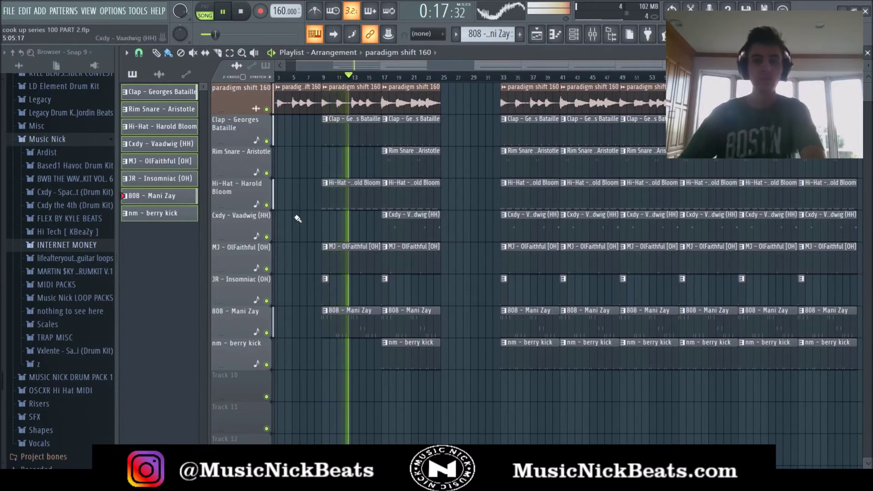
scroll(484, 326, "down", 1)
scroll(484, 326, "down", 1)
left_click_drag(799, 390, 586, 107)
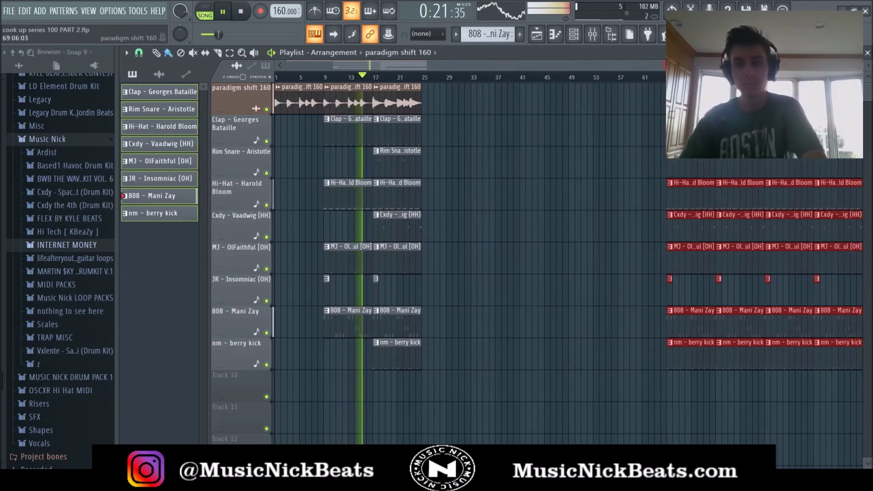
left_click(587, 105)
Place three paradigm shift 160 clips end to end across bars 25 to 48.
scroll(586, 106, "down", 3)
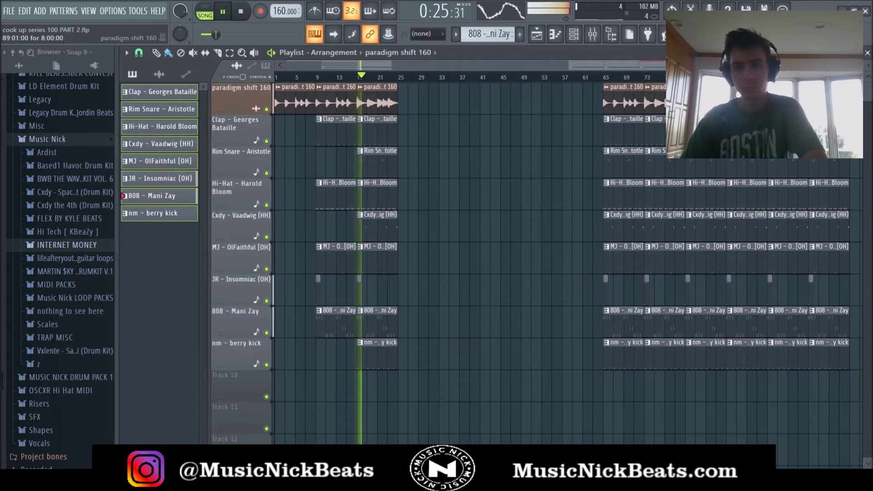
left_click_drag(705, 104, 428, 109)
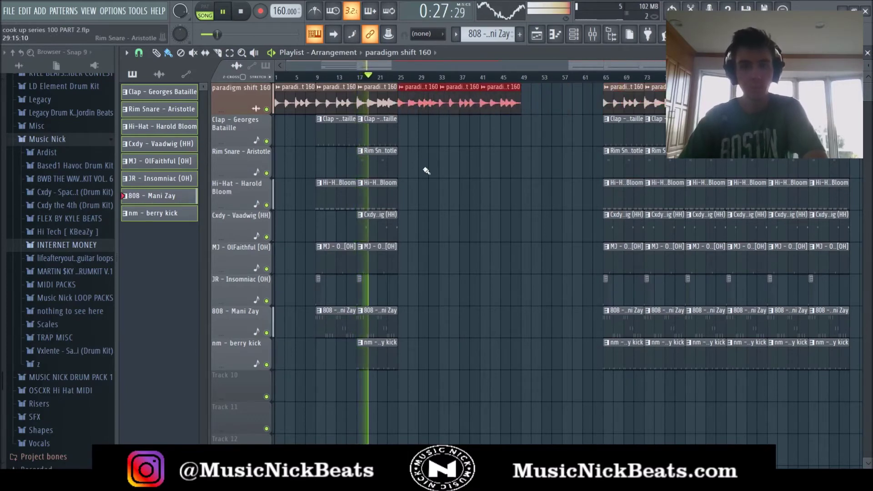
Copy the reduced drum and 808 clips of bars 9 to 16 to bar 25.
scroll(427, 170, "up", 3)
left_click_drag(585, 67, 514, 67)
left_click_drag(407, 378, 329, 116)
left_click_drag(391, 130, 544, 130)
Delete the JR - Insomniac (OH) clip at bar 25 and trim the other copied clips to start on beat three.
scroll(525, 191, "up", 4)
right_click(466, 290)
left_click_drag(499, 354, 467, 148)
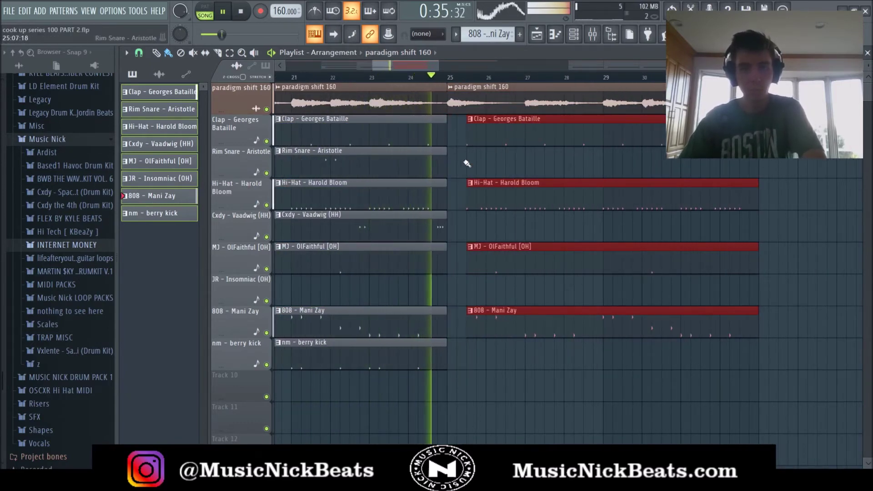
right_click(460, 227)
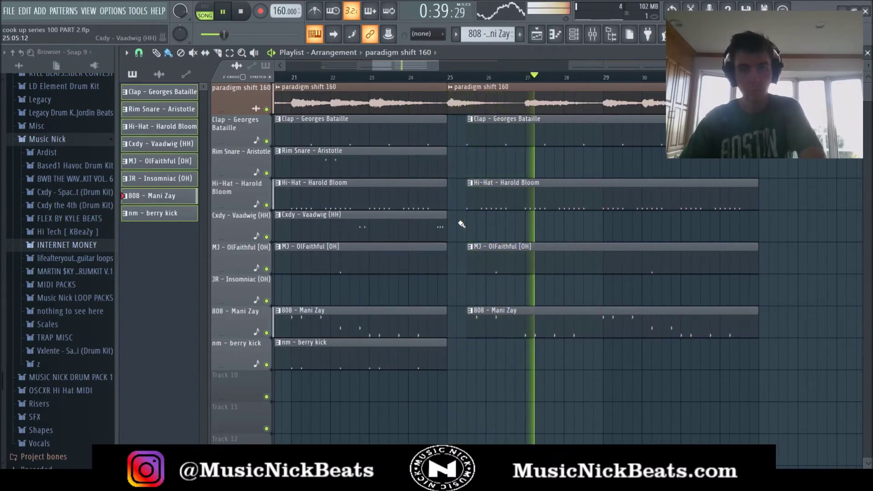
Copy the full set of drum, 808 and kick clips from bars 17 to 24 to bar 33.
scroll(476, 225, "down", 3, "ctrl")
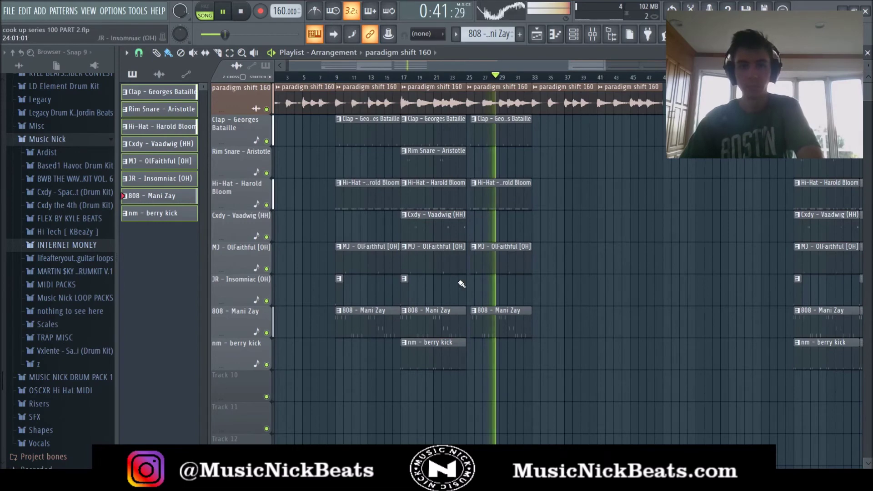
left_click_drag(452, 400, 549, 136)
key("ctrl+d")
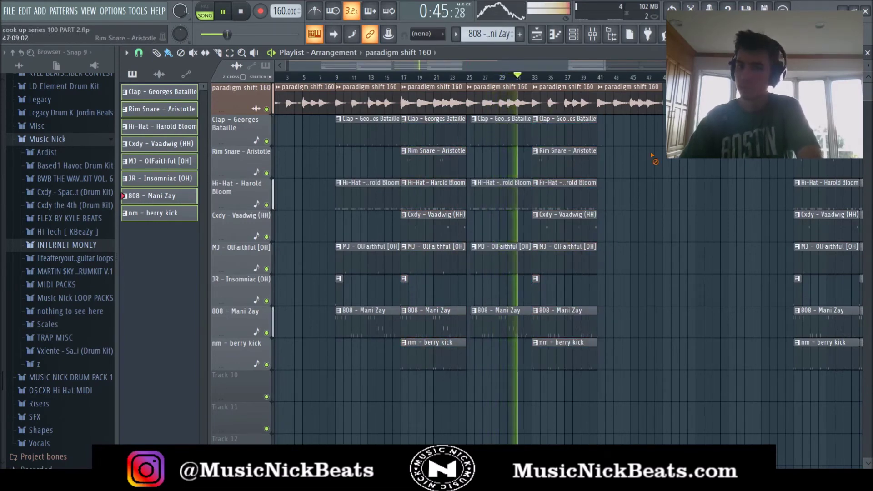
left_click_drag(552, 67, 590, 66)
scroll(514, 172, "down", 3)
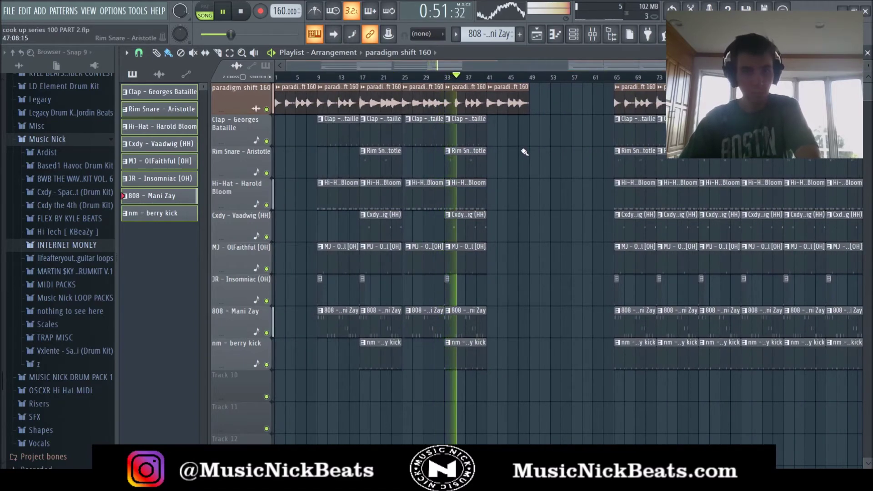
scroll(525, 162, "up", 2)
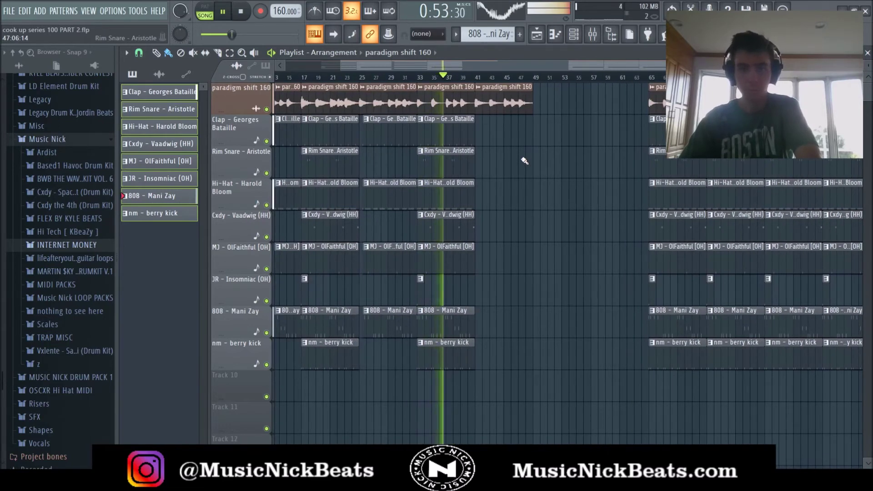
Copy the 808 - Mani Zay and nm - berry kick clips to bar 41, under the last paradigm shift 160 clip.
scroll(501, 228, "down", 2)
scroll(483, 245, "up", 2)
left_click_drag(497, 364, 509, 329)
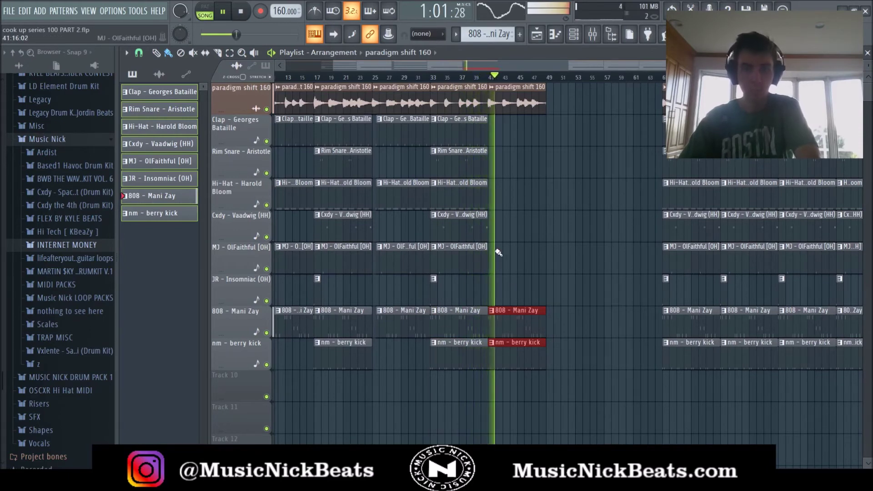
Trim the ends of the 808 and kick clips at bar 41 back to the start of bar 48.
scroll(530, 268, "down", 1)
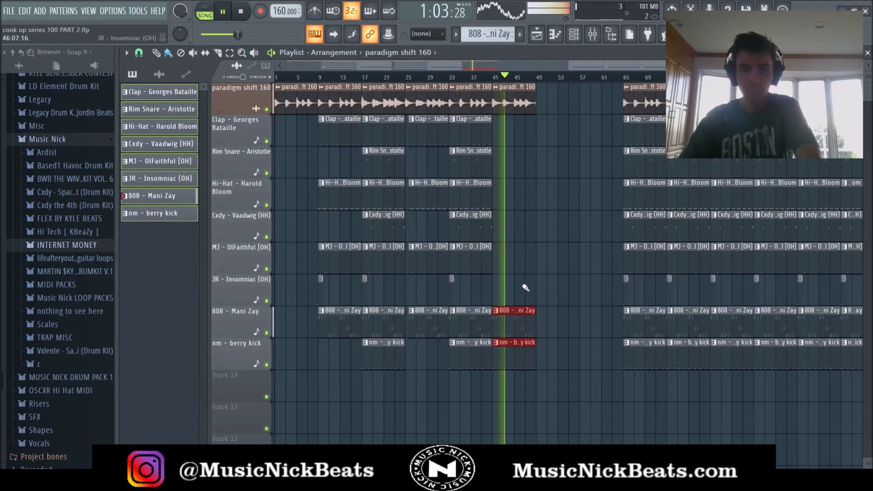
scroll(523, 291, "up", 4)
left_click_drag(542, 332, 522, 330)
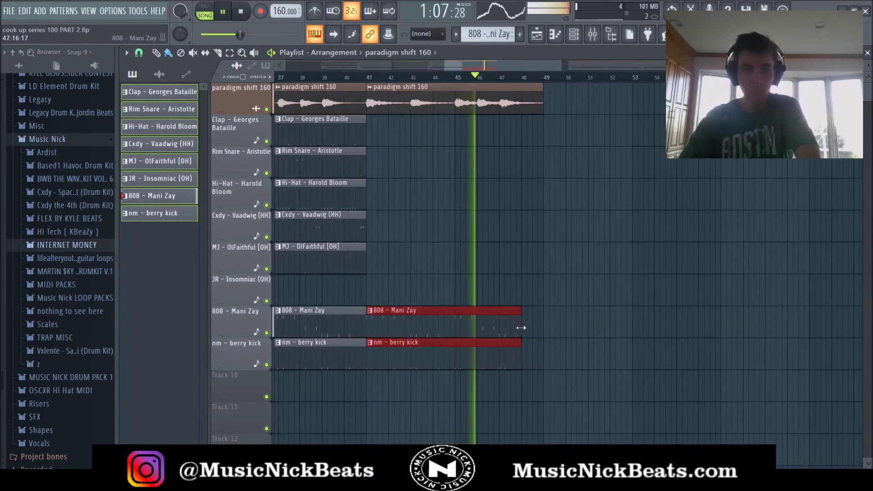
Stop playback and delete all the spare loop, drum, 808 and kick clips from bar 65 onward.
scroll(573, 373, "down", 4)
left_click_drag(581, 391, 773, 97)
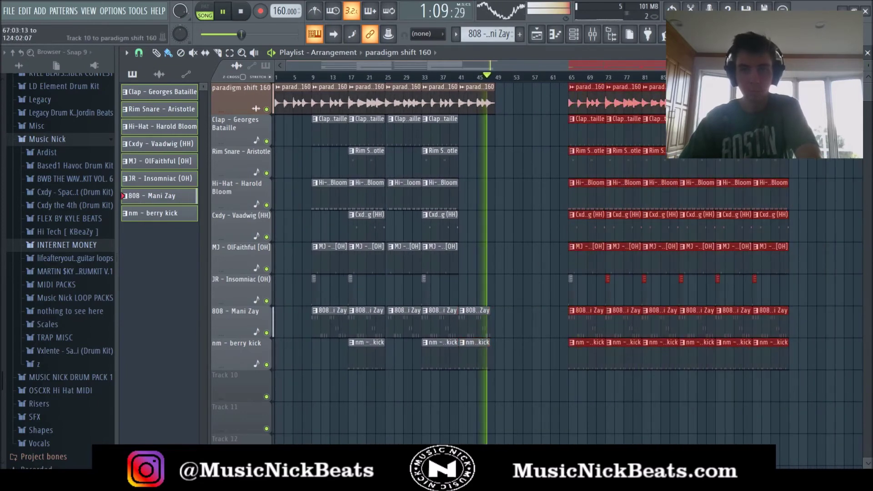
left_click_drag(837, 390, 556, 102)
key("space")
key("Delete")
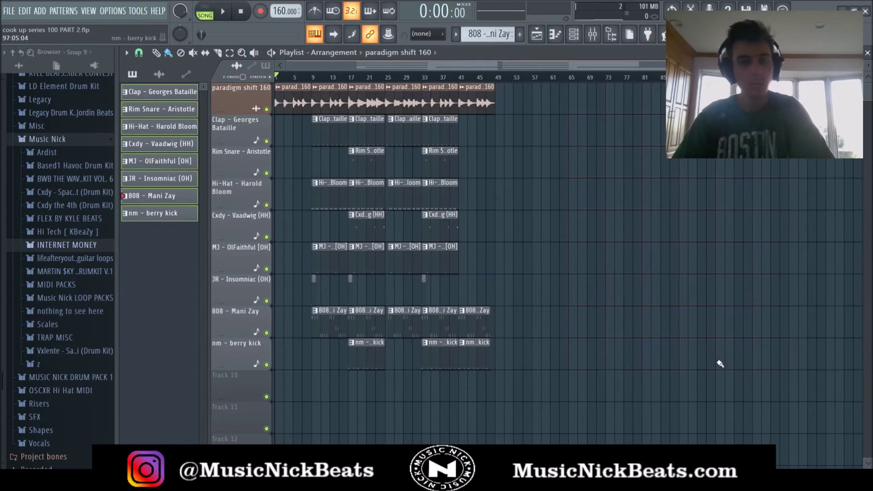
Duplicate all clips of bars 9 to 48 so that the copies start at bar 49, and save the project.
left_click_drag(720, 369, 317, 59)
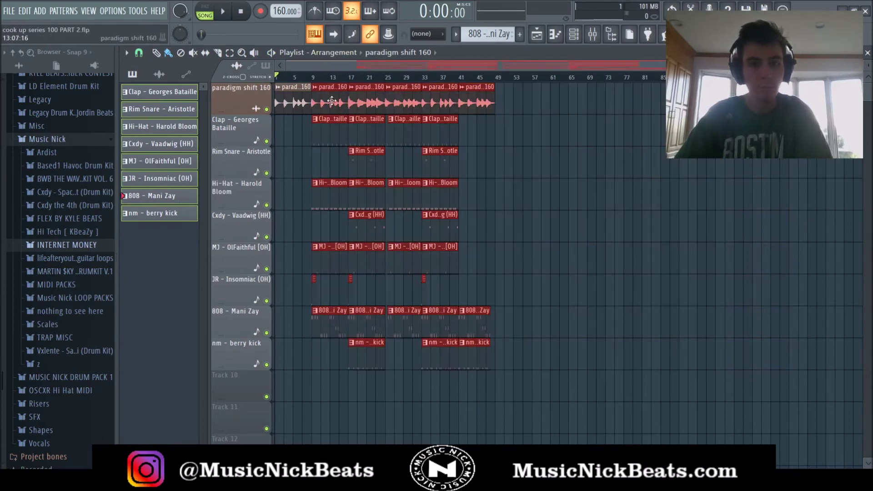
key("ctrl+b")
left_click(504, 77)
key("space")
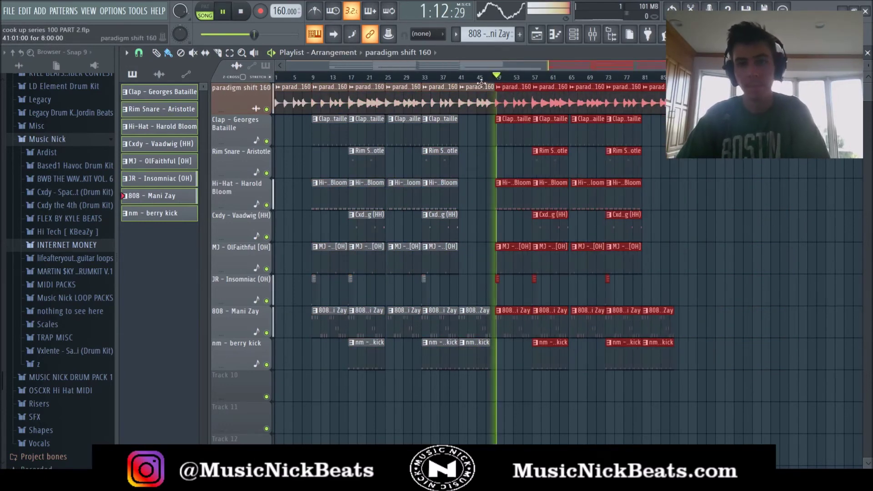
key("ctrl+s")
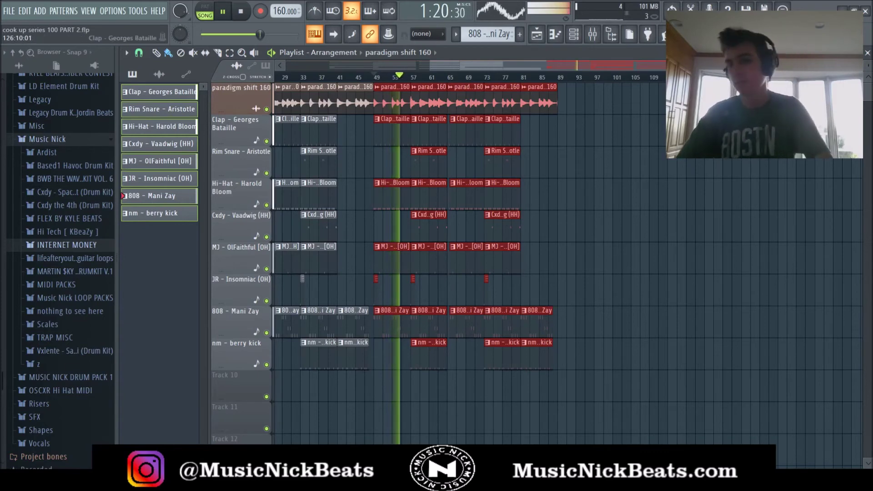
Play the full arrangement from the start to hear it with the whats good its music nick voice tag.
key("F6")
key("F9")
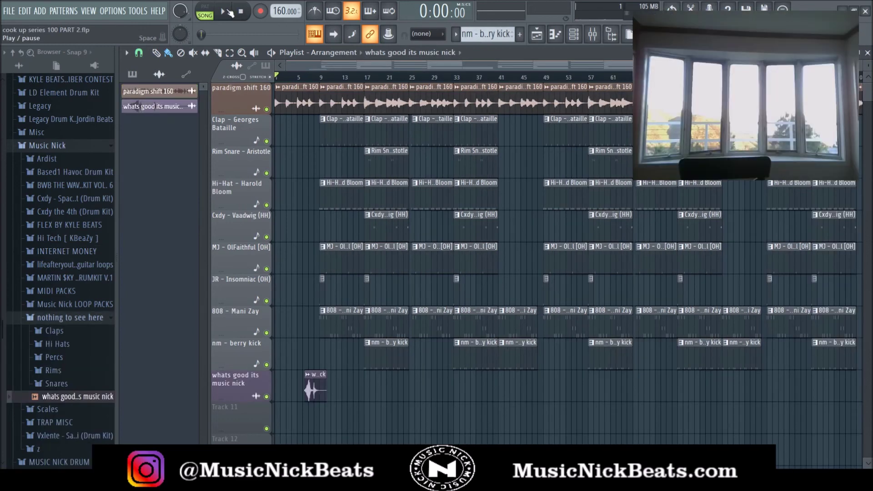
left_click(229, 11)
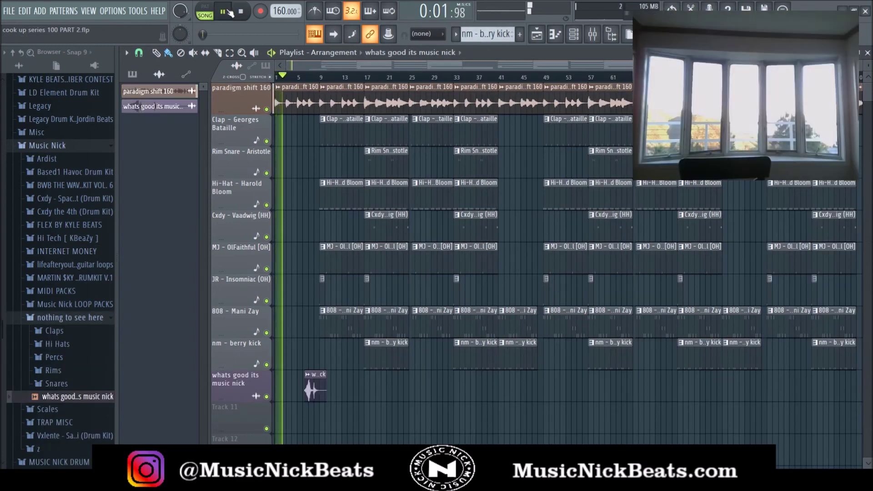